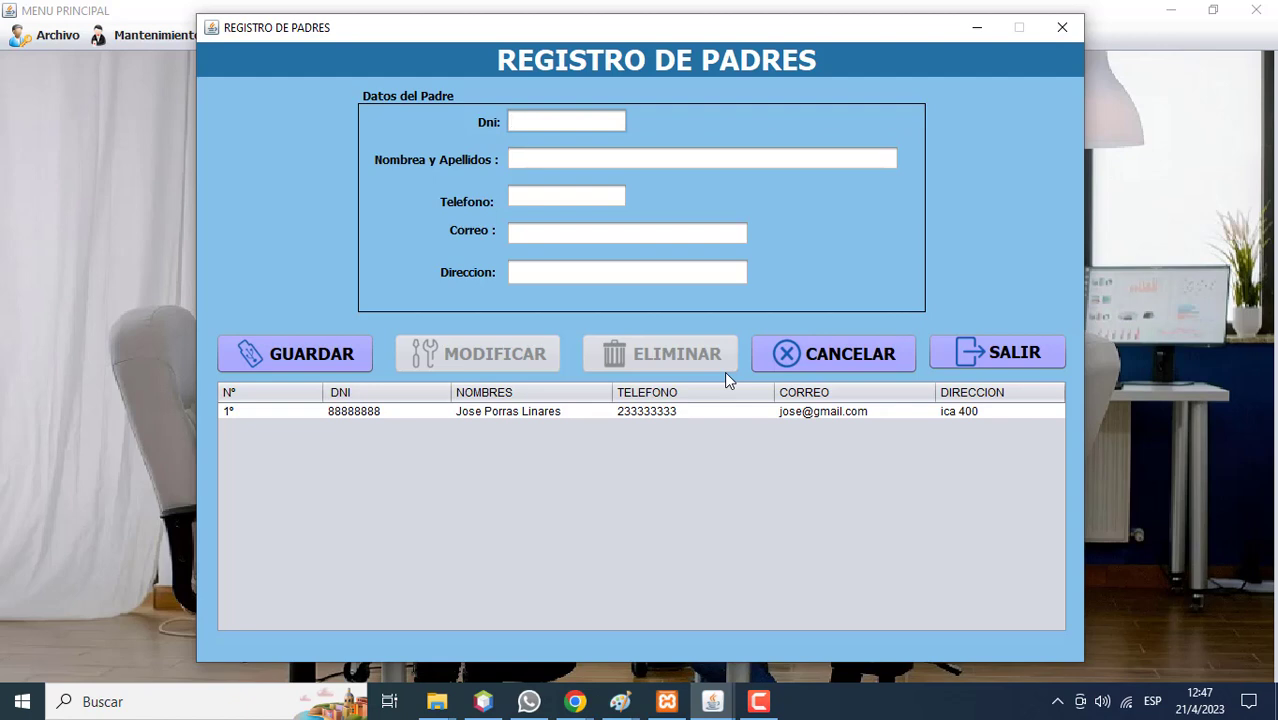
# Enter a parent's DNI and try saving, dismissing the missing-name warning.
pyautogui.write('11111111')
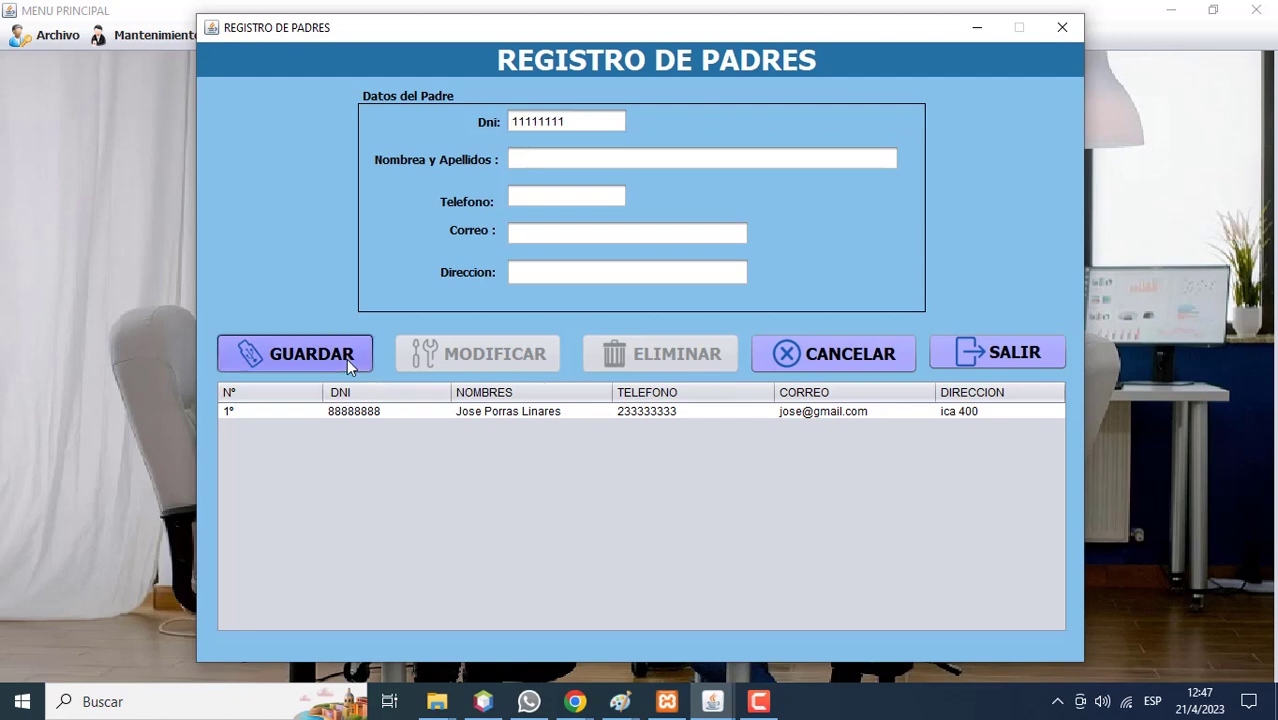
pyautogui.click(346, 358)
pyautogui.click(730, 380)
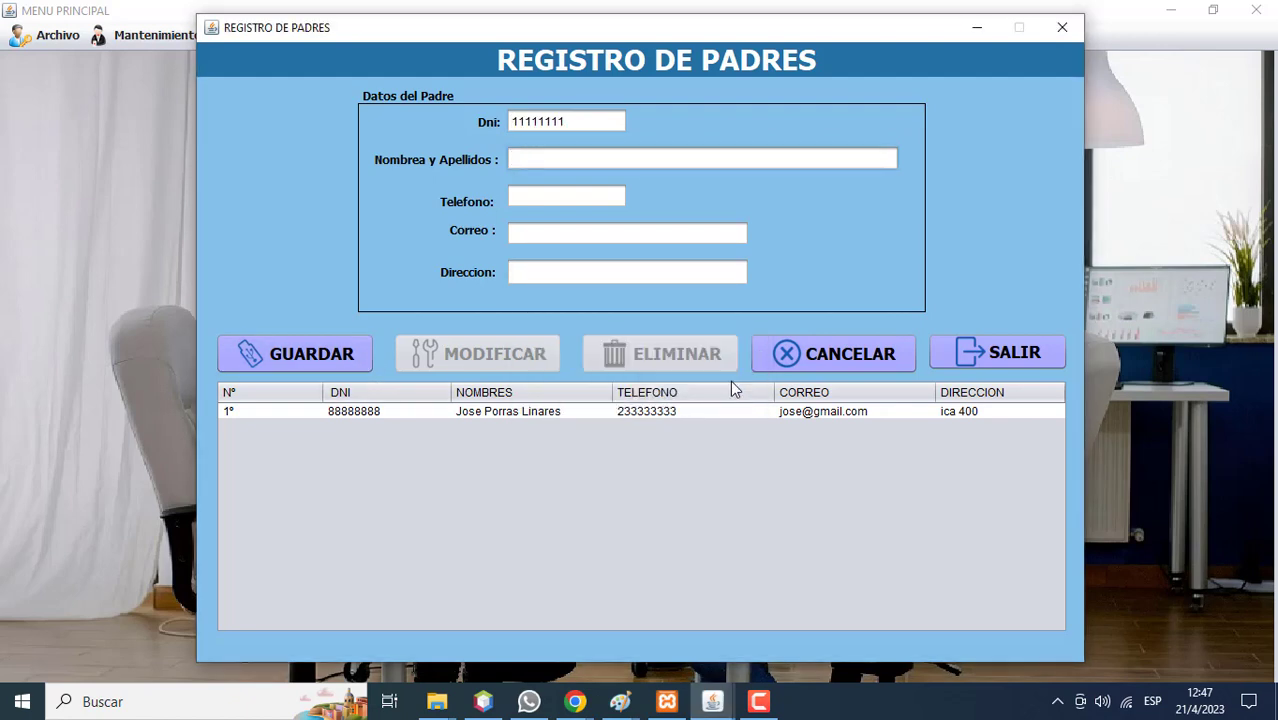
# Fill in the parent's full name, phone number, e-mail and address.
pyautogui.click(577, 204)
pyautogui.write('2')
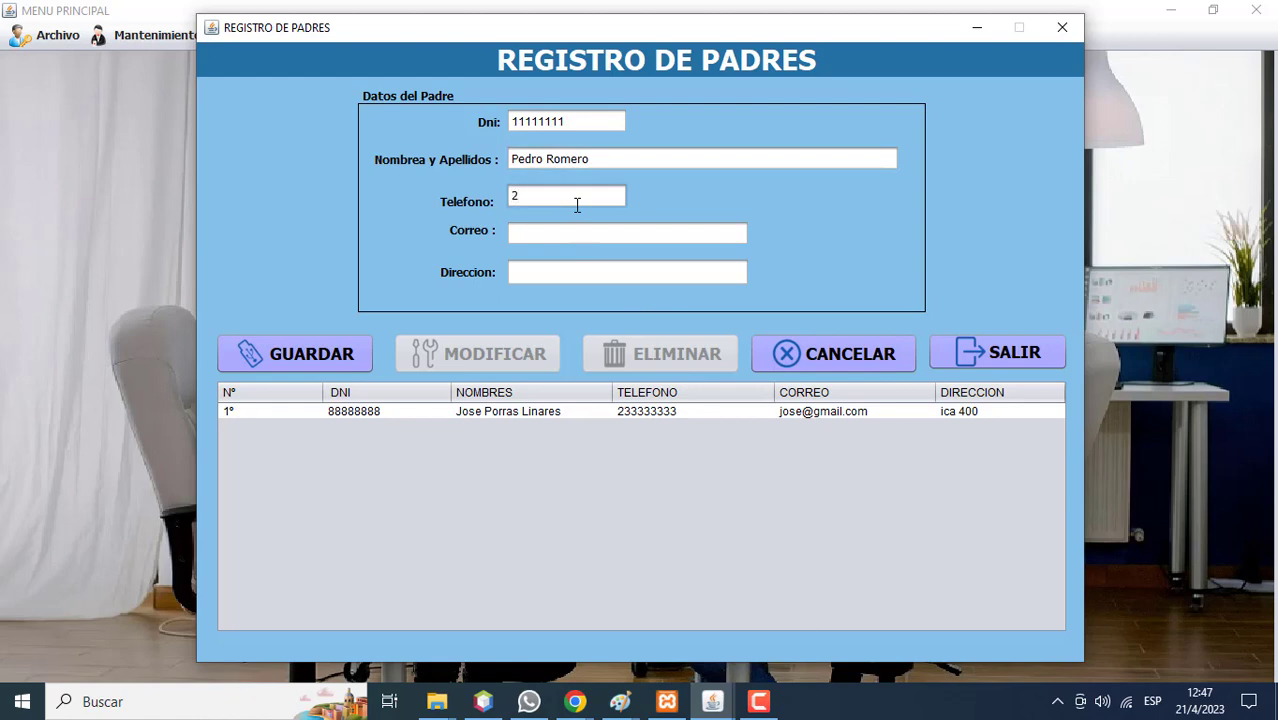
pyautogui.write('22222222')
pyautogui.click(564, 224)
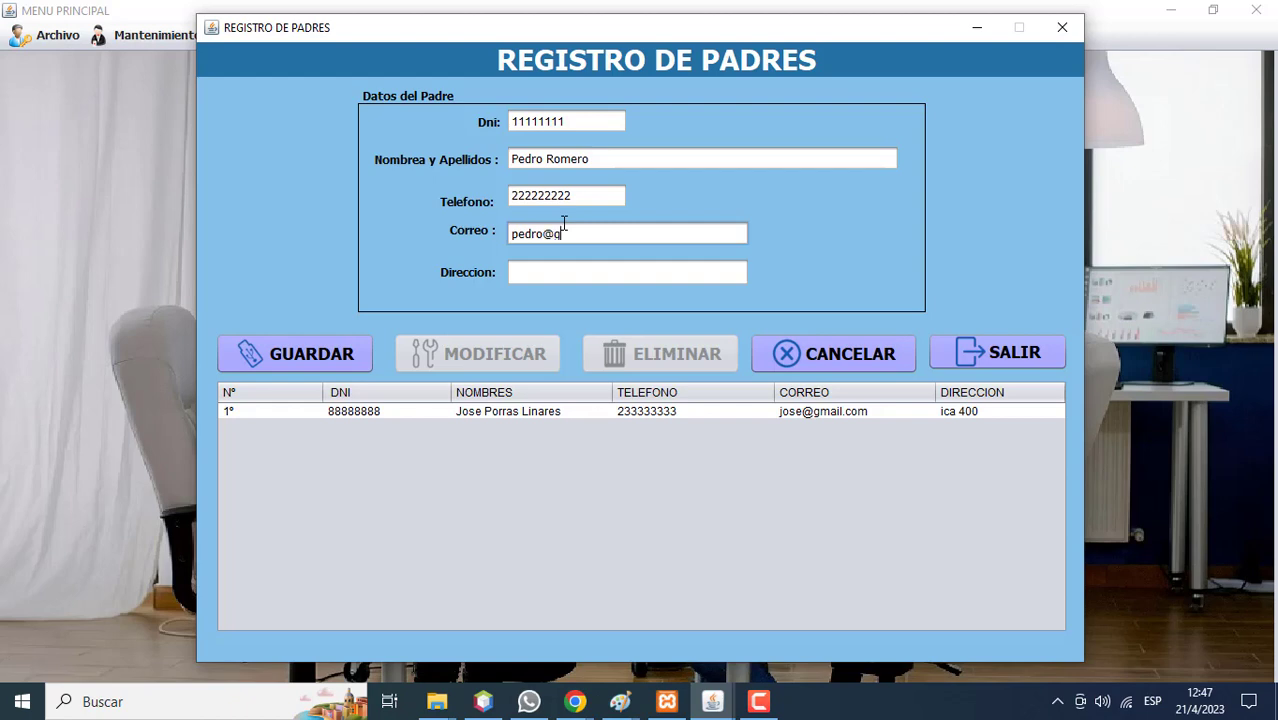
pyautogui.click(562, 264)
pyautogui.write('Lim ')
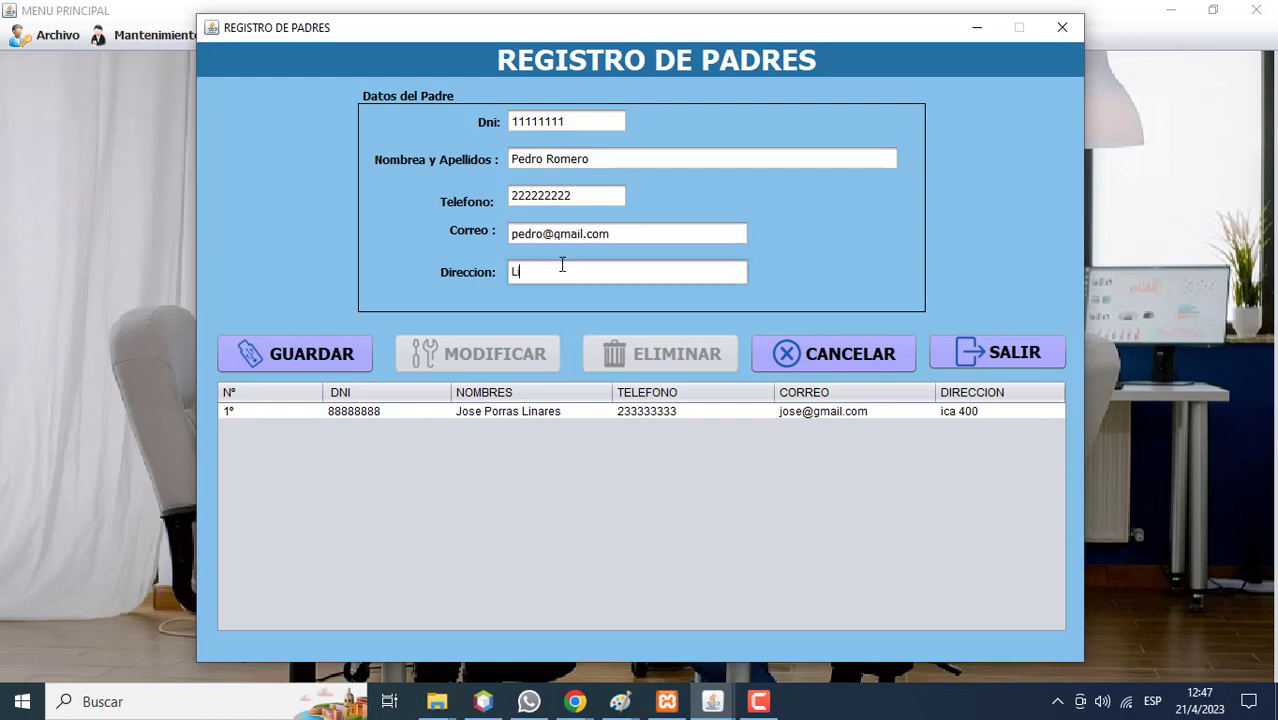
pyautogui.write('300')
# Correct the misspelled city in the address, save the parent and acknowledge the confirmation.
pyautogui.press('Left')
pyautogui.press('Left')
pyautogui.press('Left')
pyautogui.press('Left')
pyautogui.write('a')
pyautogui.click(348, 358)
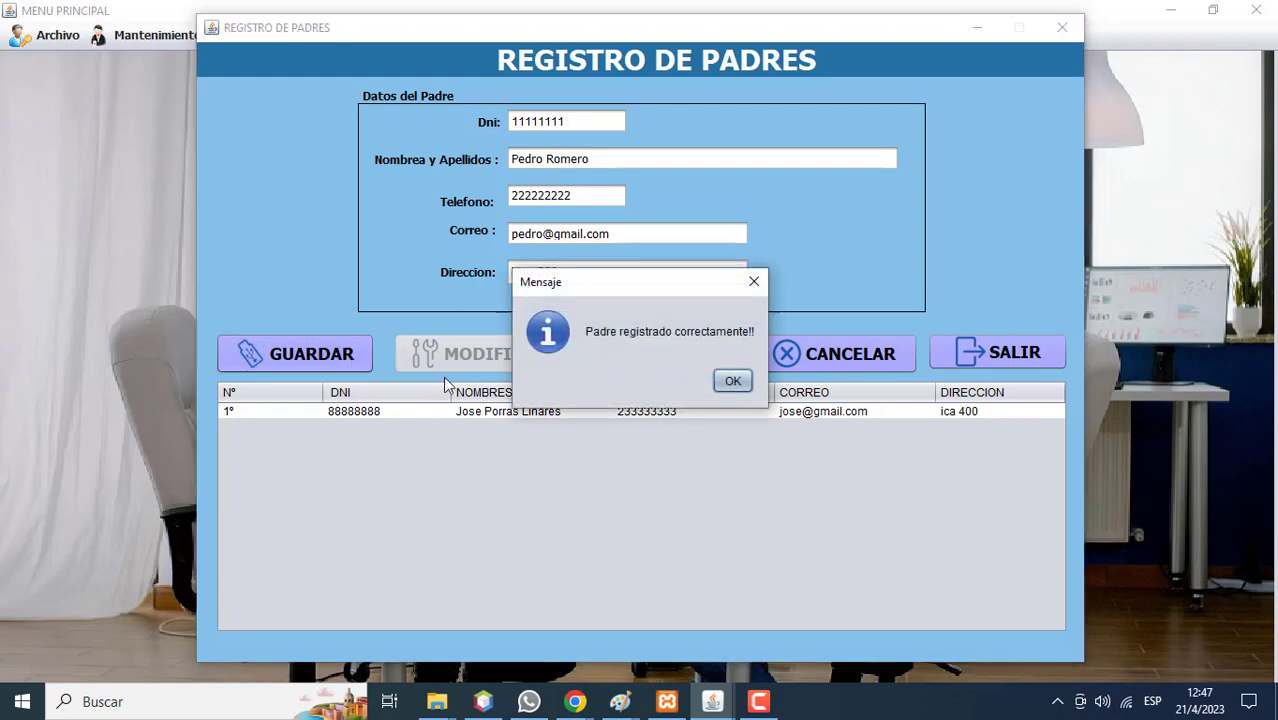
pyautogui.click(730, 380)
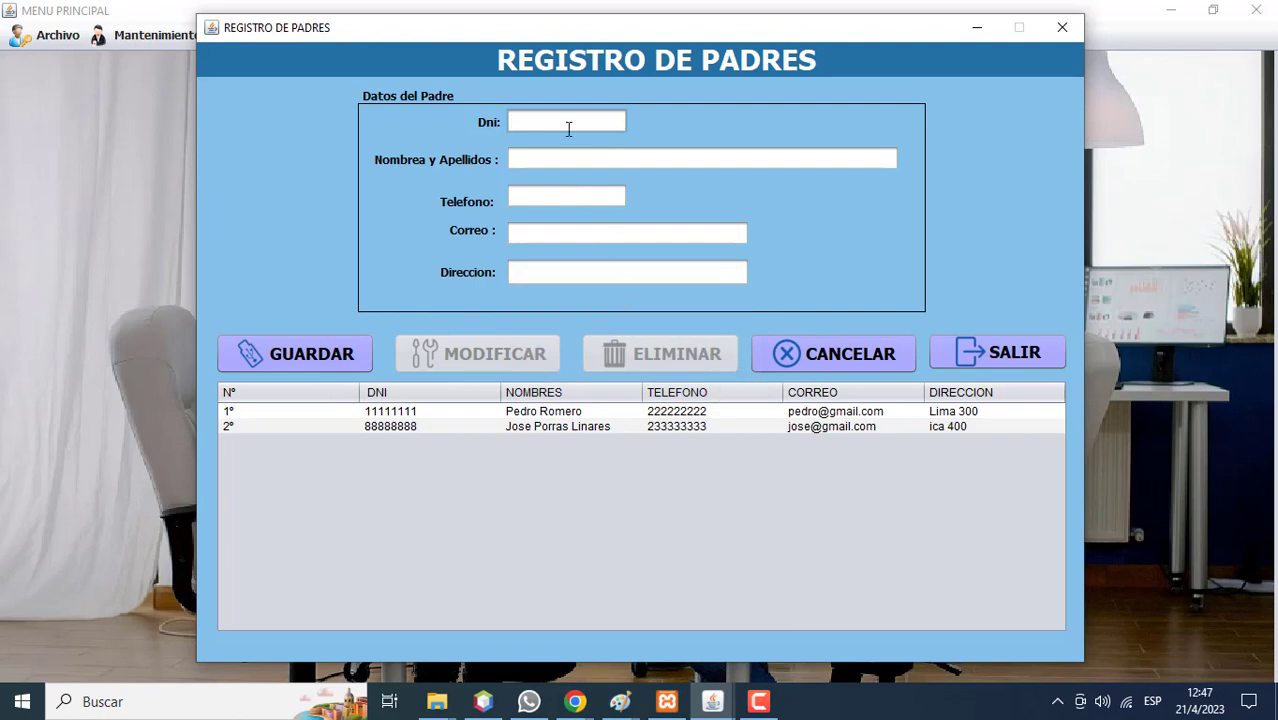
# Enter the second parent's DNI, full name, phone number and e-mail.
pyautogui.write('22222222')
pyautogui.click(566, 150)
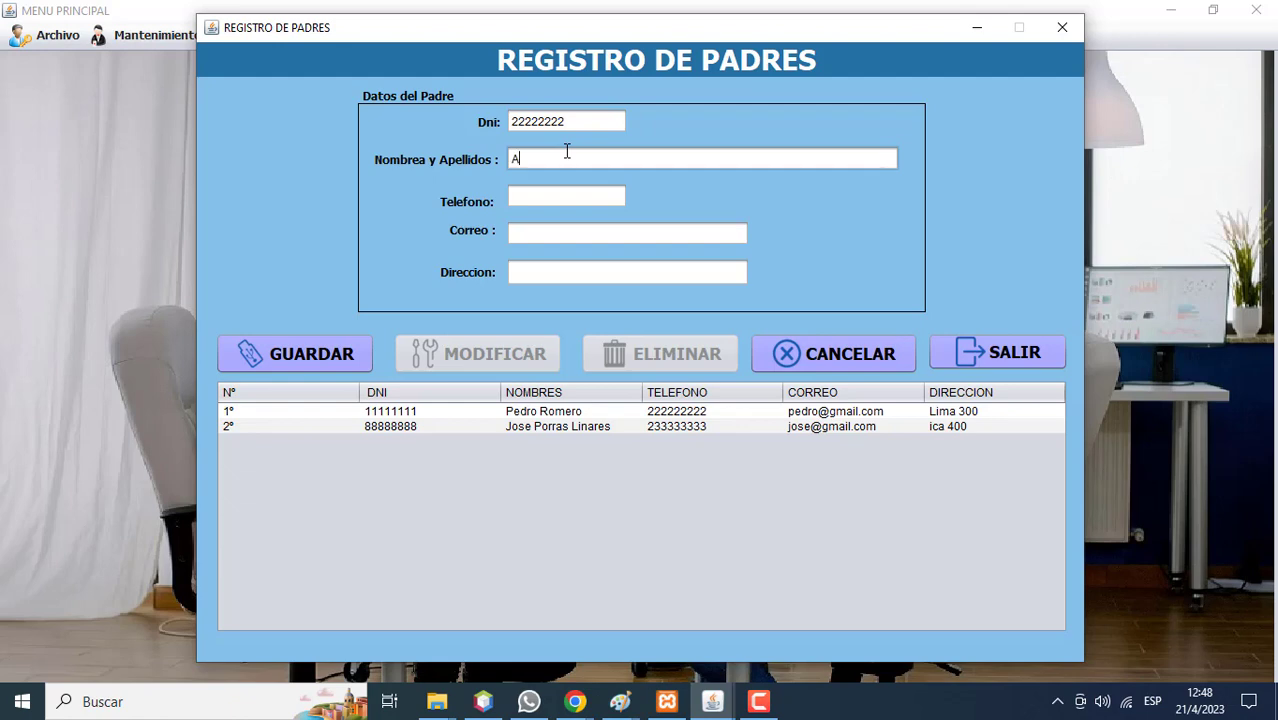
pyautogui.click(552, 205)
pyautogui.write('666666666')
pyautogui.click(540, 233)
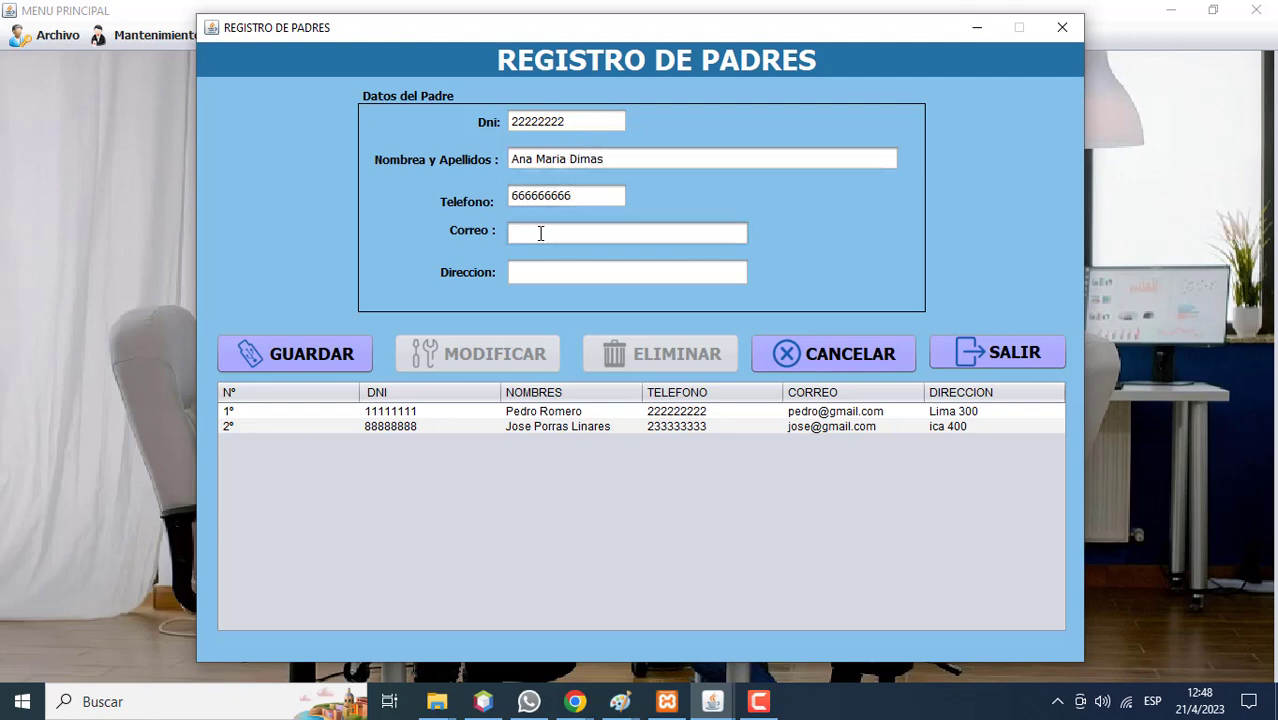
# Fix the e-mail's @ sign, add the address, then save and confirm the registration.
pyautogui.click(540, 233)
pyautogui.press('BackSpace')
pyautogui.write('1')
pyautogui.press('BackSpace')
pyautogui.write('@')
pyautogui.click(549, 267)
pyautogui.write('ica 300')
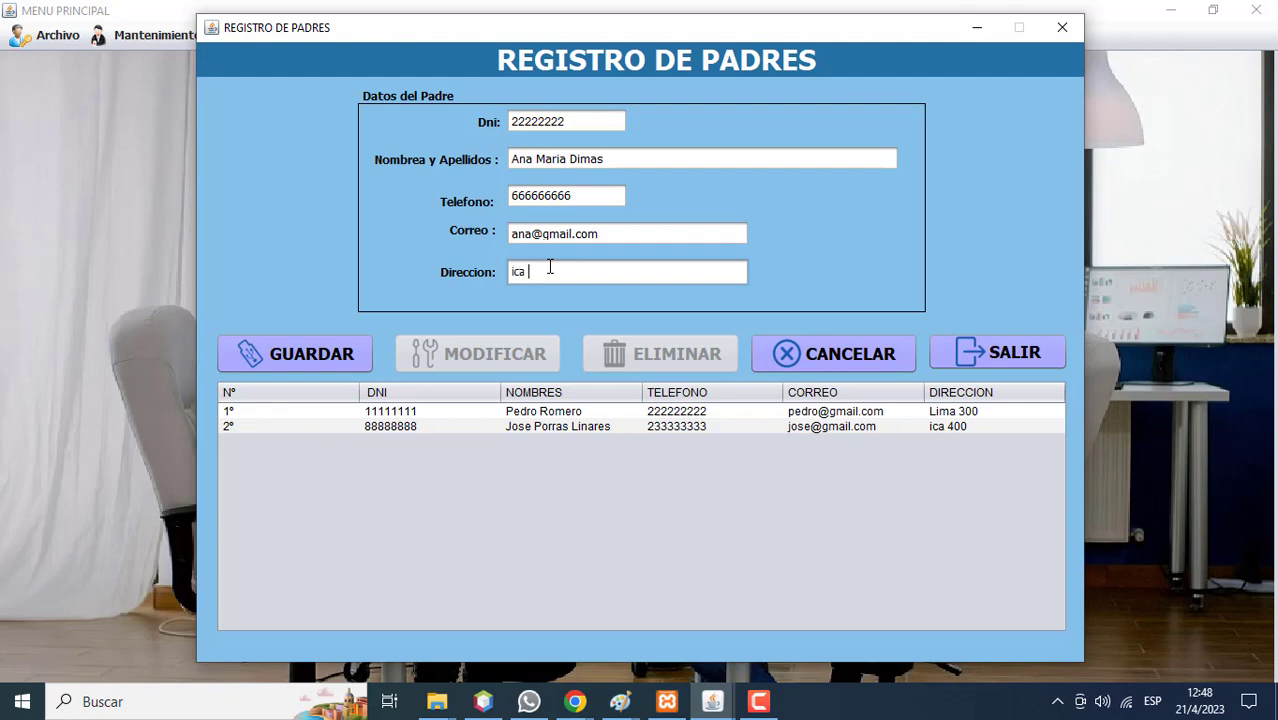
pyautogui.click(354, 357)
pyautogui.click(720, 382)
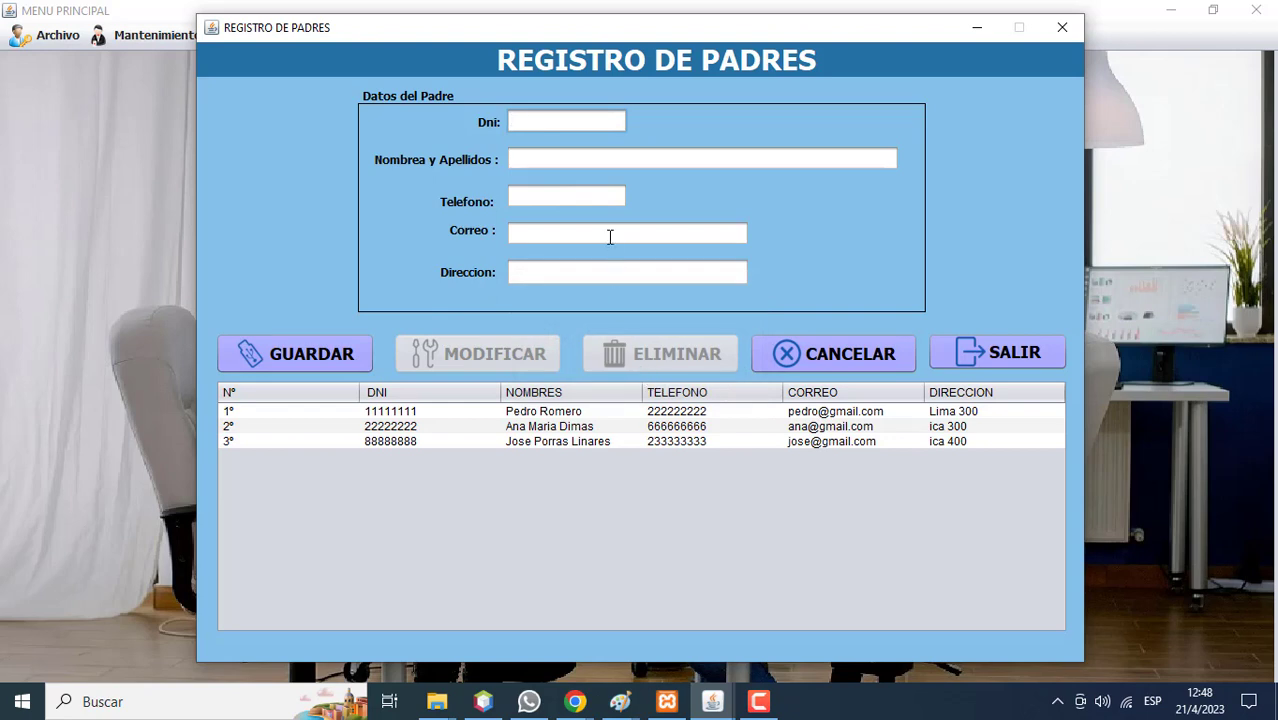
# Enter the next parent's DNI, full name, phone, e-mail and address, then save and confirm.
pyautogui.write('33333333')
pyautogui.click(577, 156)
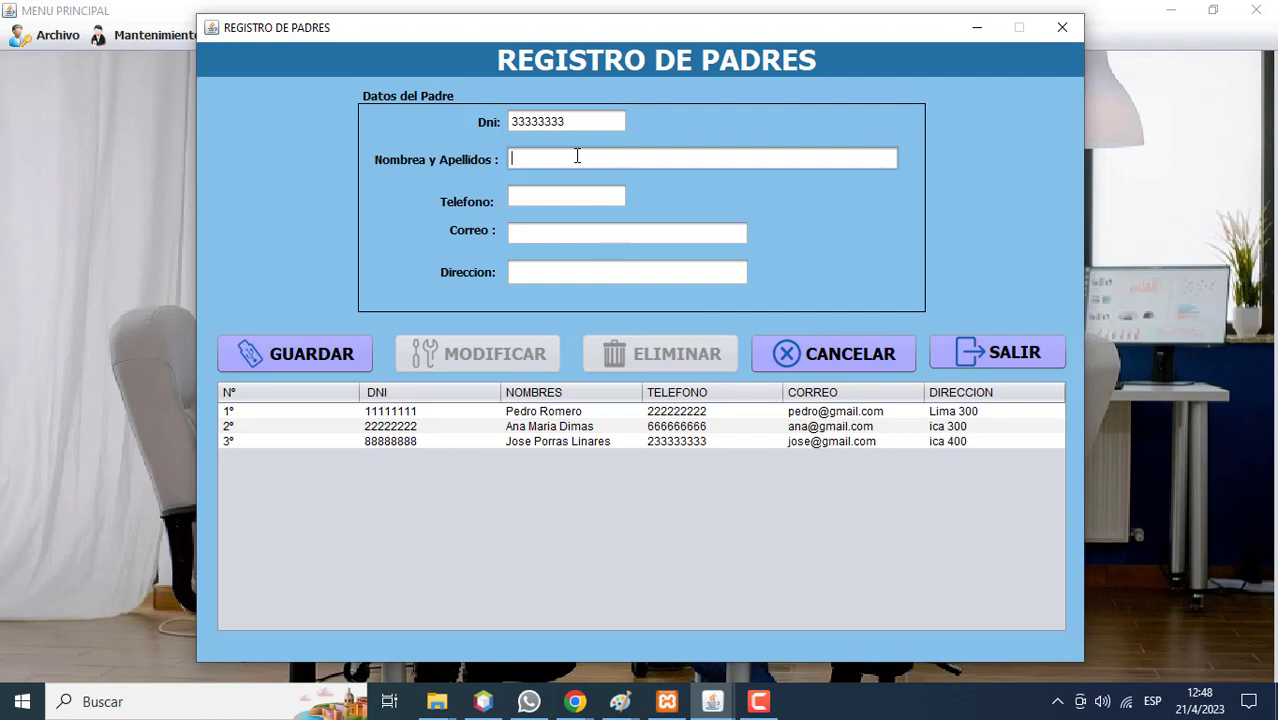
pyautogui.click(551, 194)
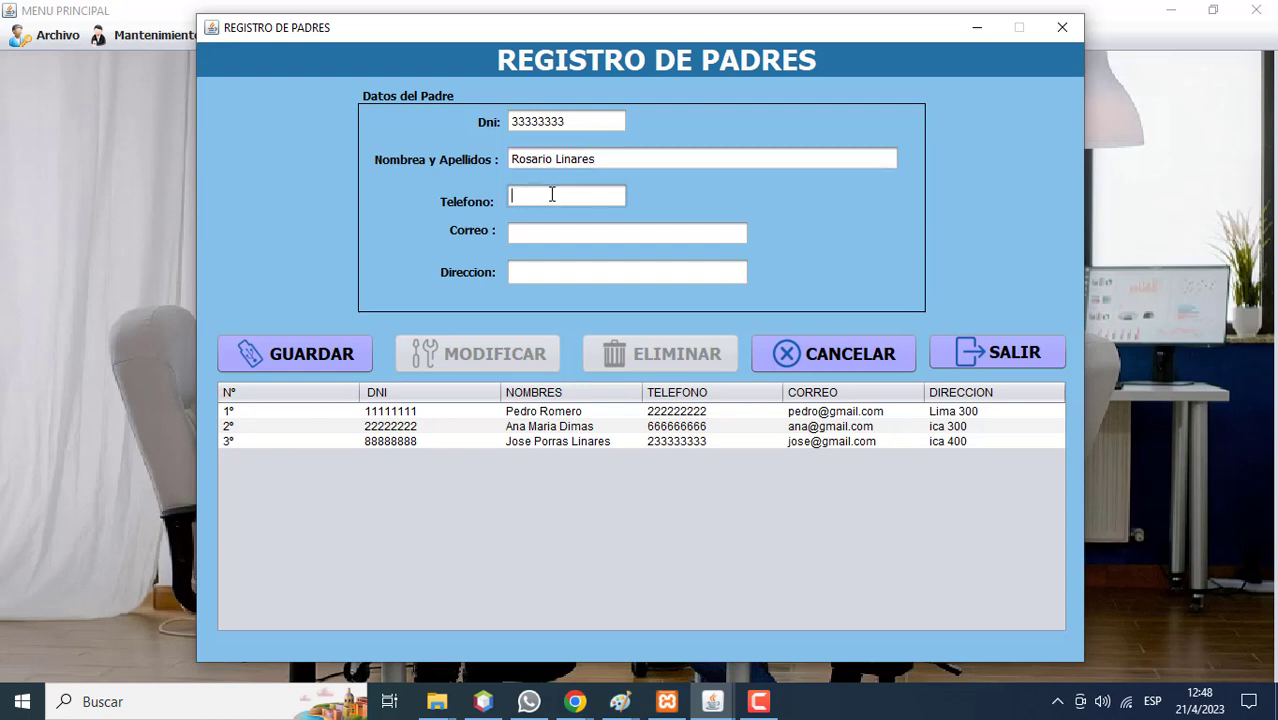
pyautogui.write('555555555')
pyautogui.click(550, 222)
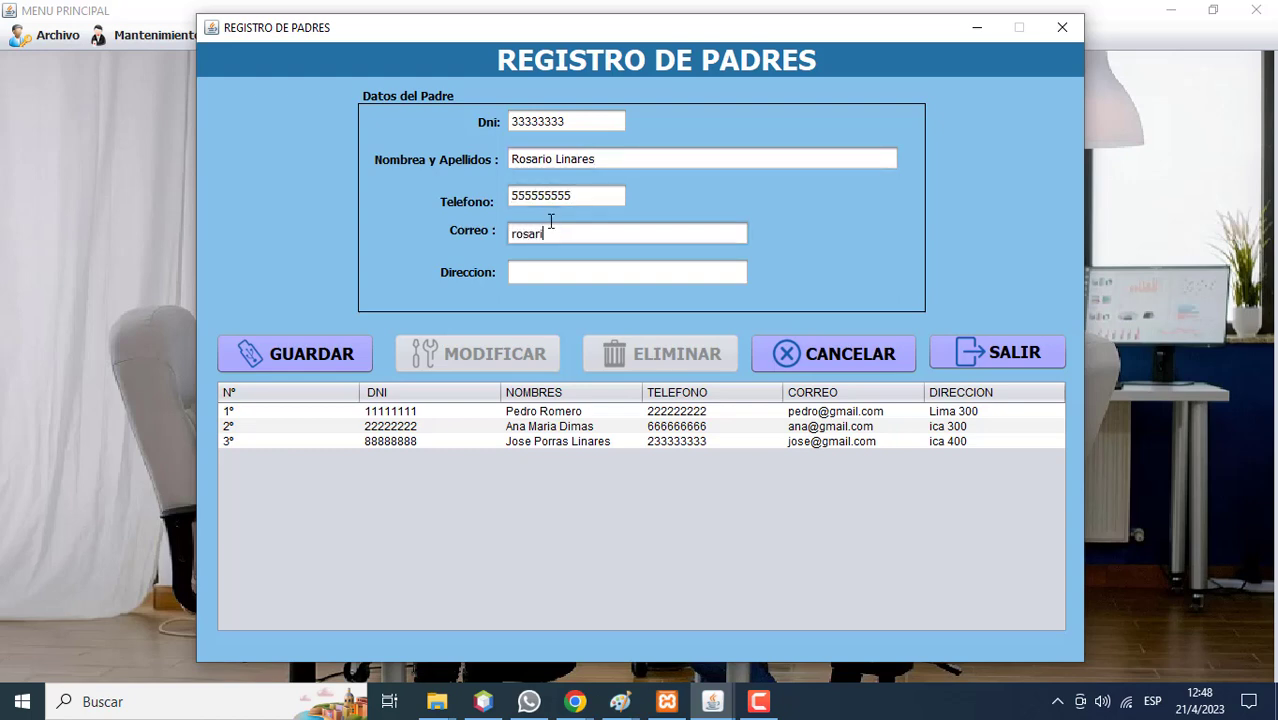
pyautogui.click(547, 268)
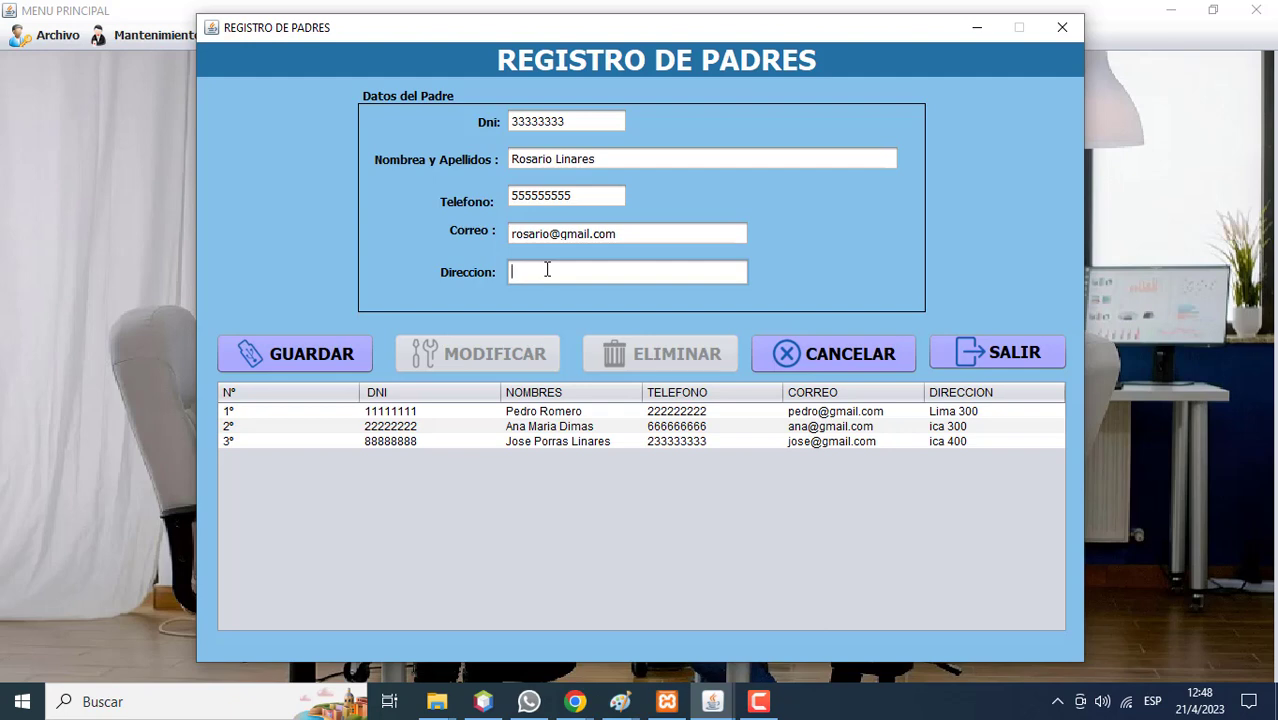
pyautogui.write('lima 500')
pyautogui.click(338, 355)
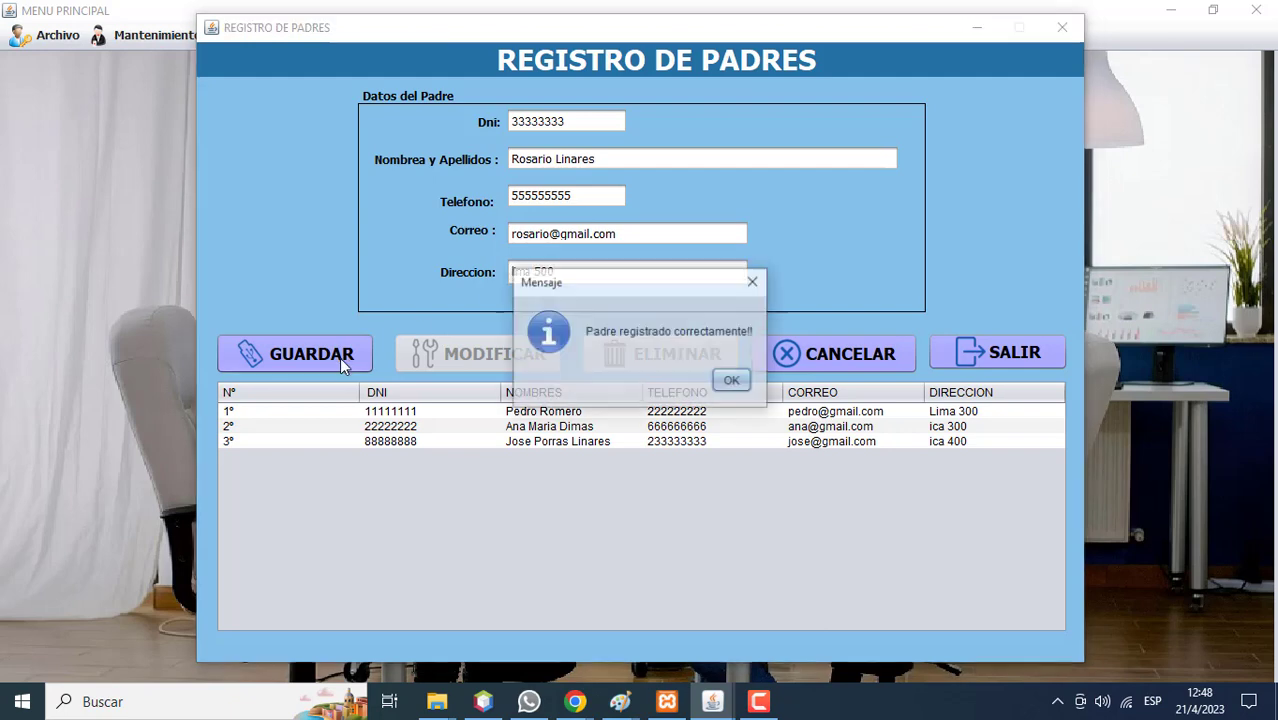
pyautogui.click(732, 384)
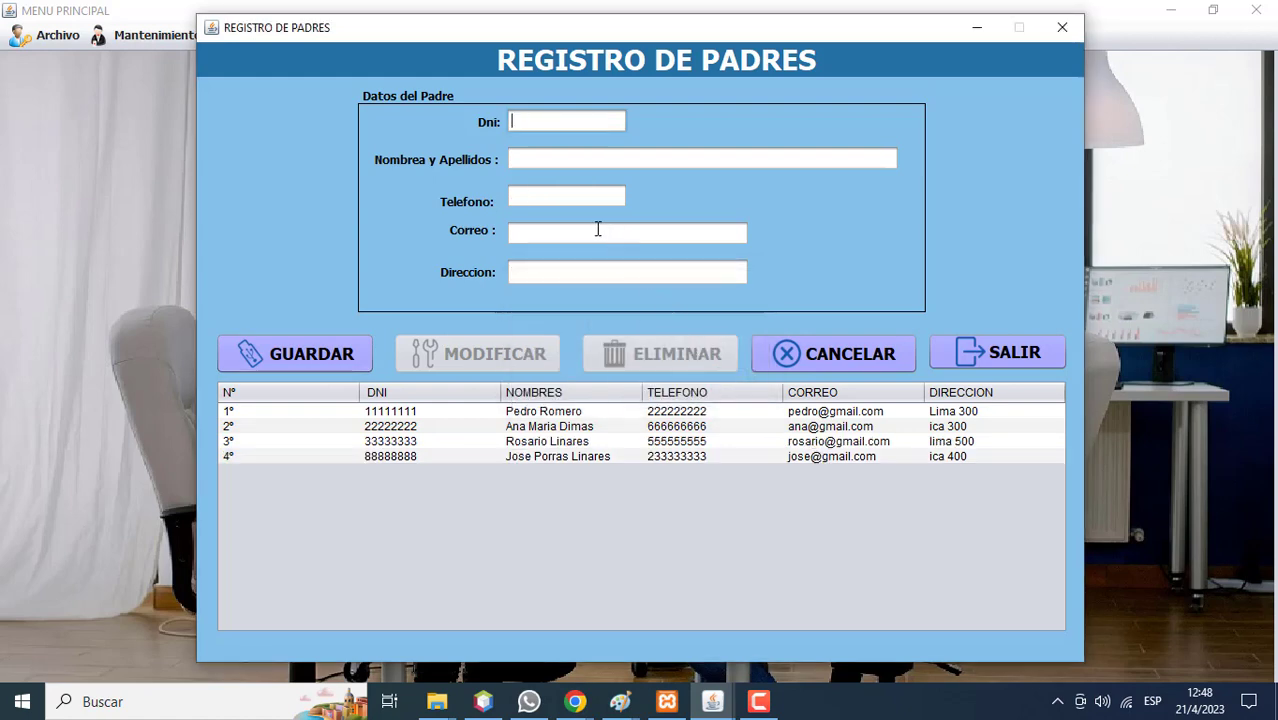
# Enter the new parent's DNI, full name, phone number and e-mail.
pyautogui.write('44444444')
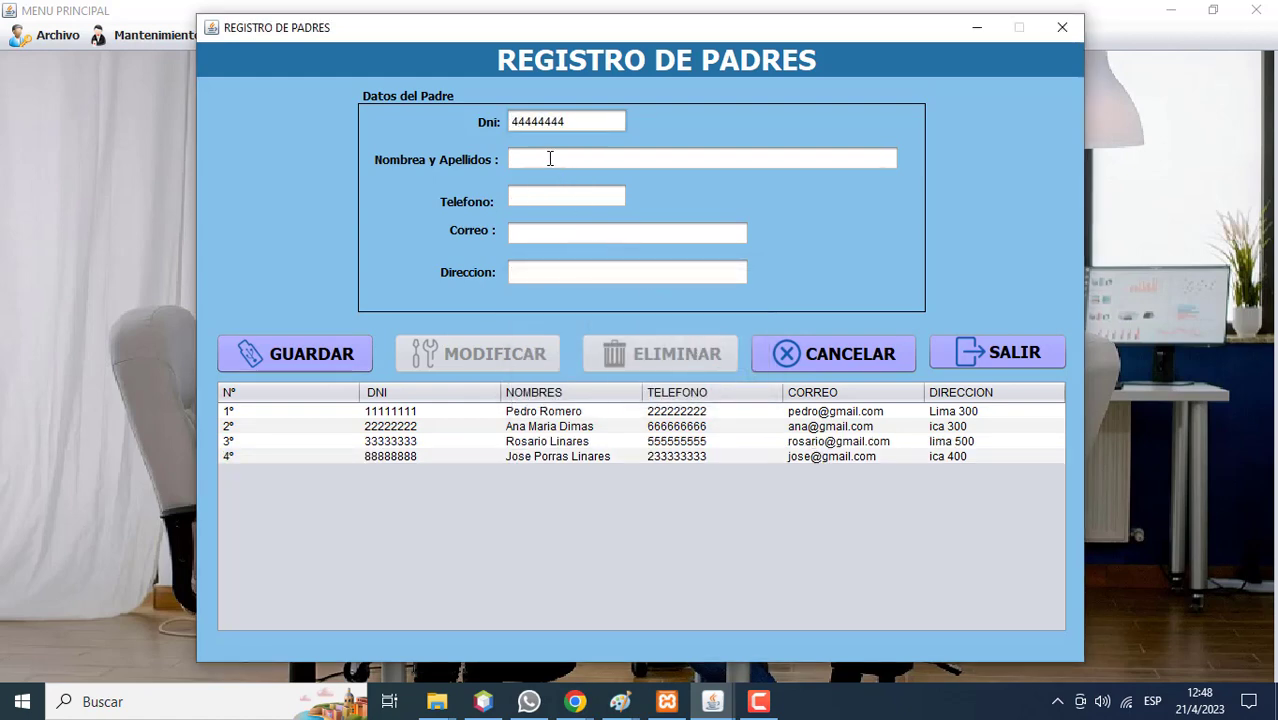
pyautogui.click(550, 158)
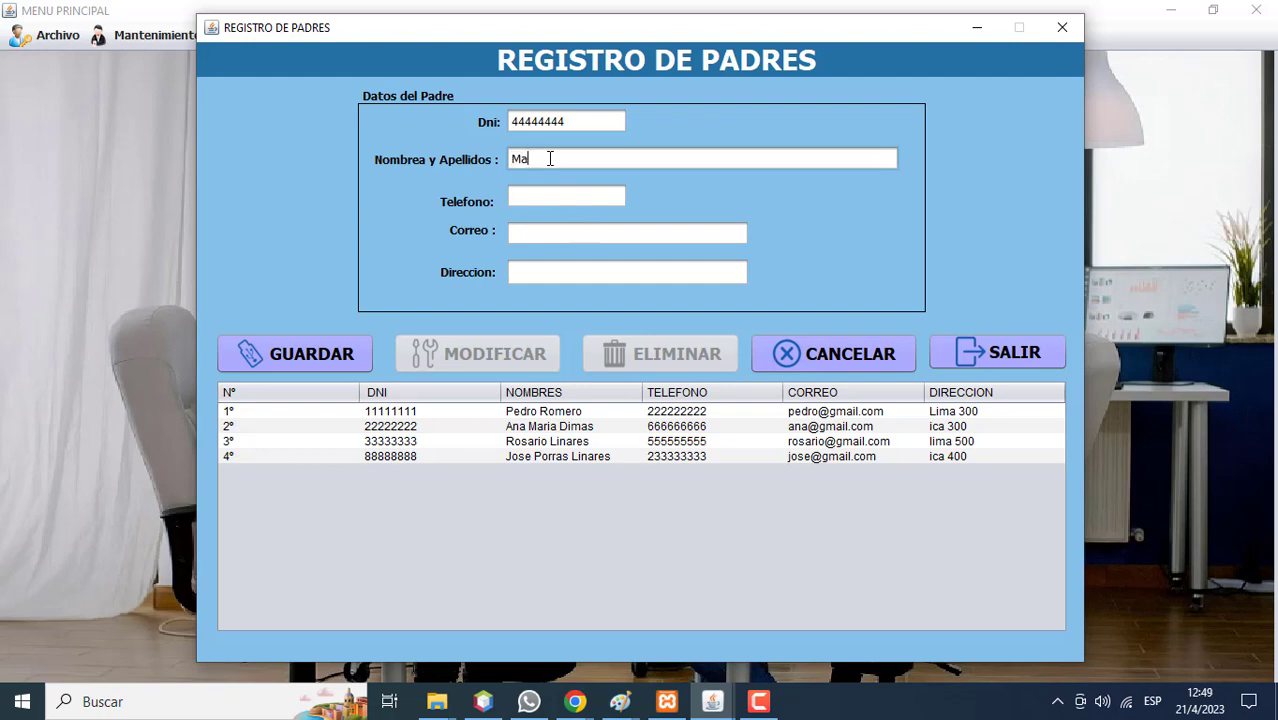
pyautogui.click(528, 192)
pyautogui.write('444444444')
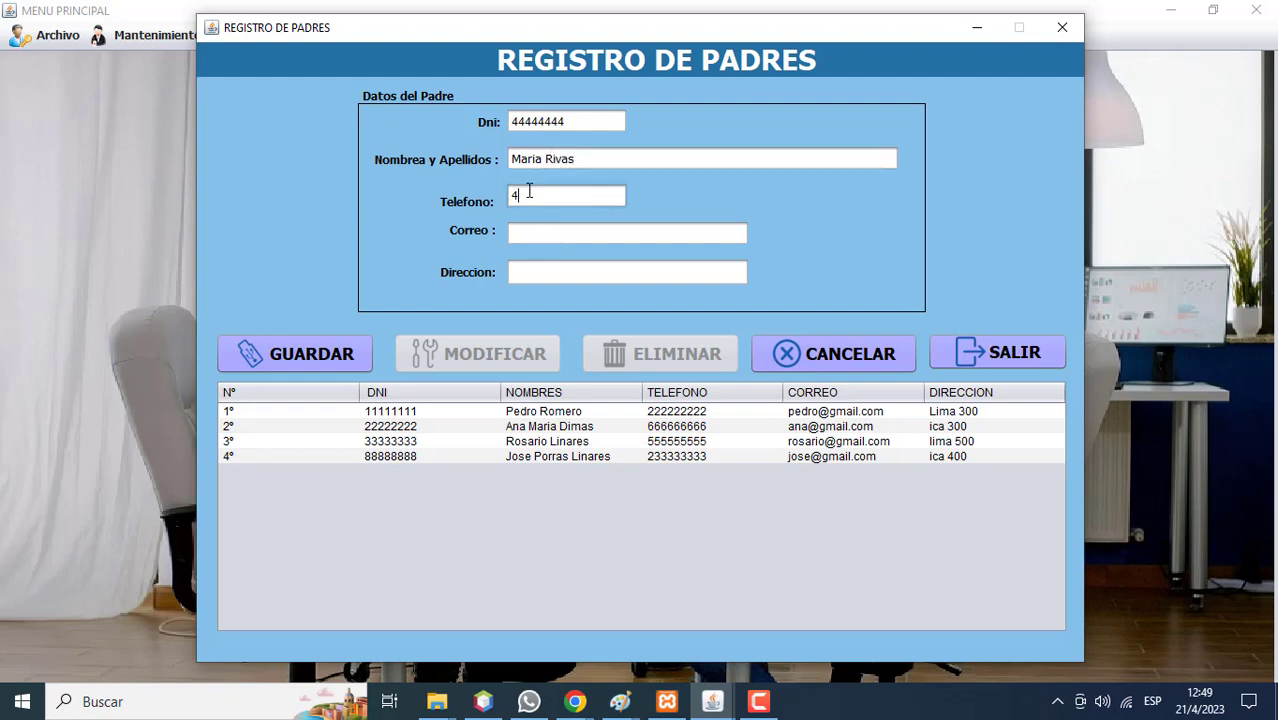
pyautogui.click(527, 227)
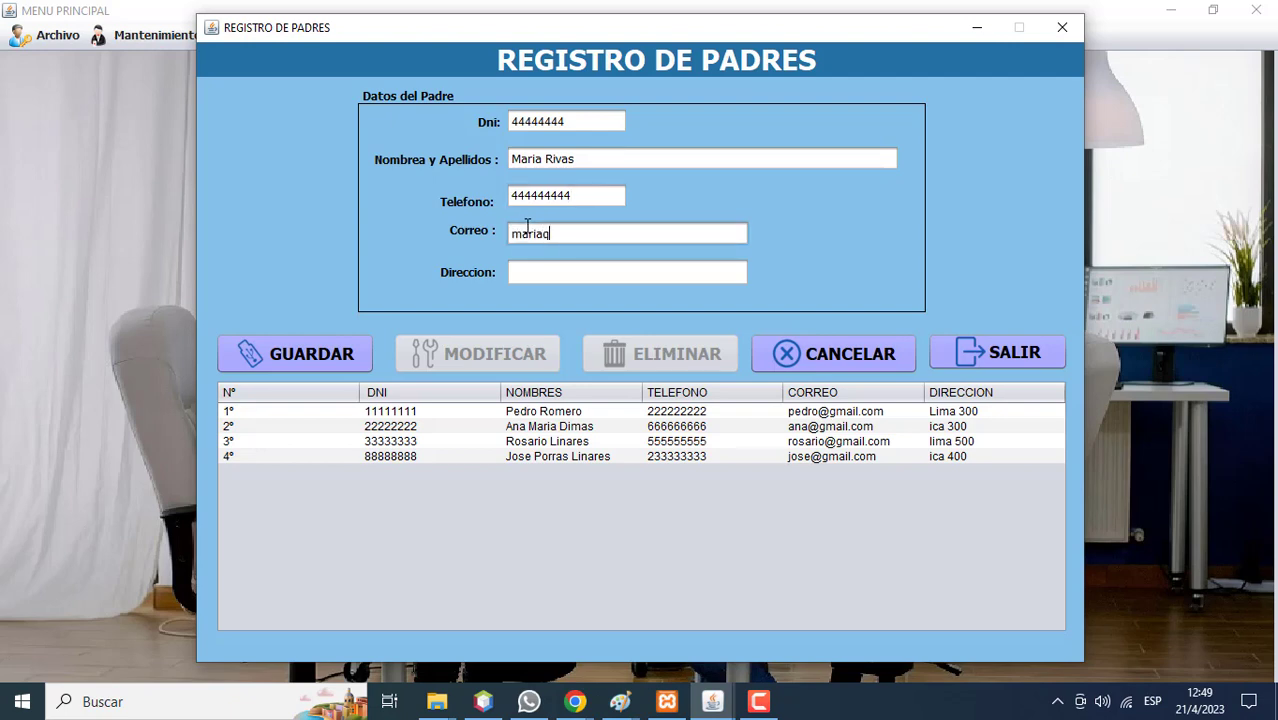
# Replace the e-mail's mistyped q with @, add the address, then save and confirm.
pyautogui.click(557, 240)
pyautogui.press('BackSpace')
pyautogui.write('@')
pyautogui.click(577, 275)
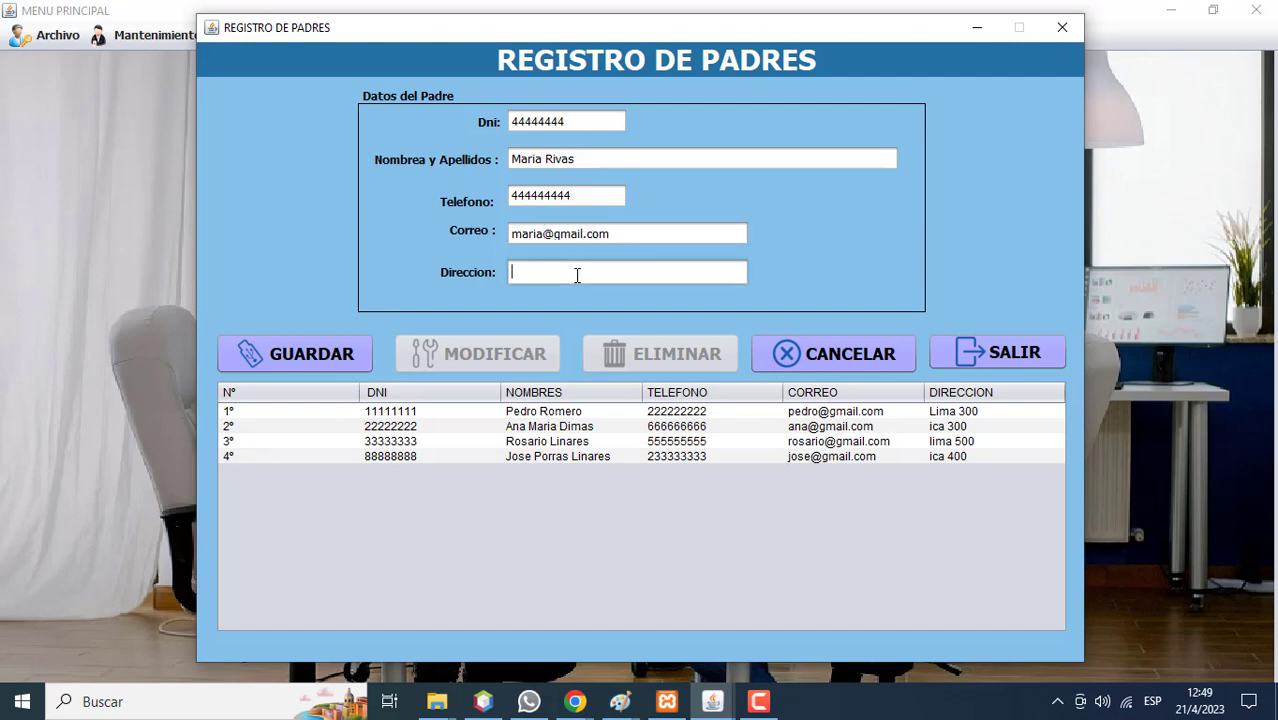
pyautogui.write('ica 3000')
pyautogui.click(340, 354)
pyautogui.click(731, 381)
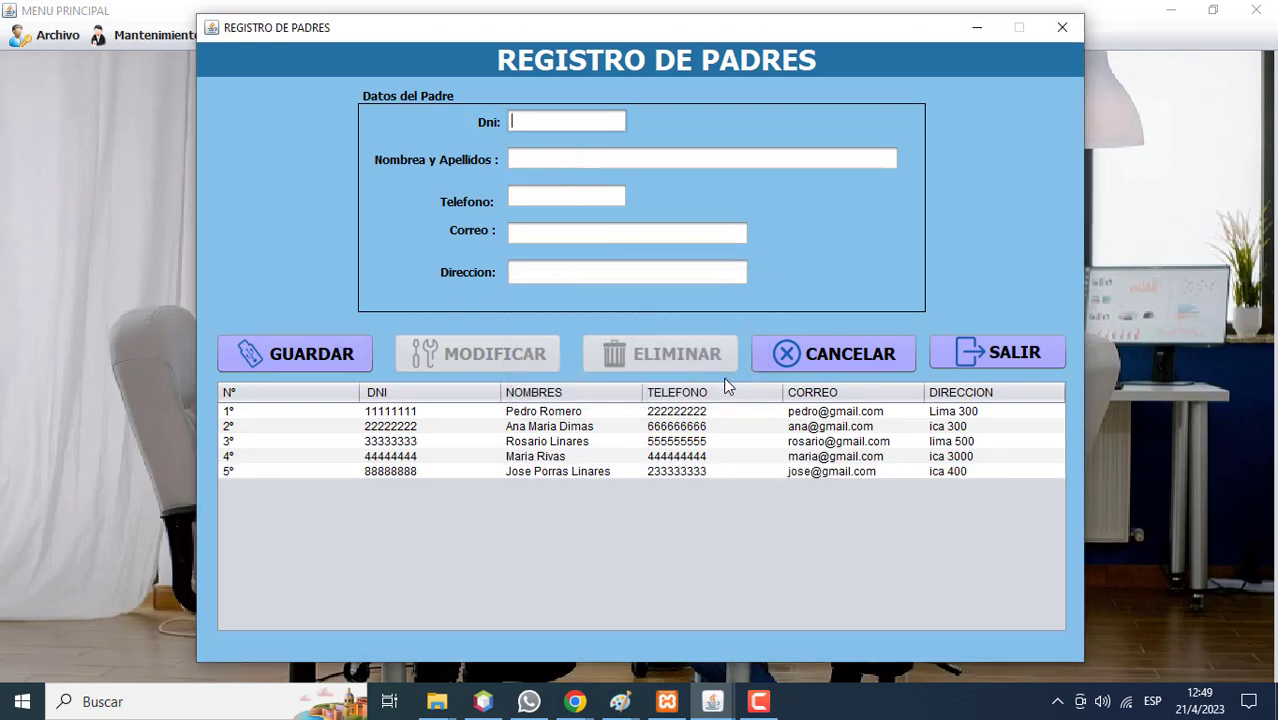
# Append a surname to the fourth parent's name and save the modification.
pyautogui.click(574, 457)
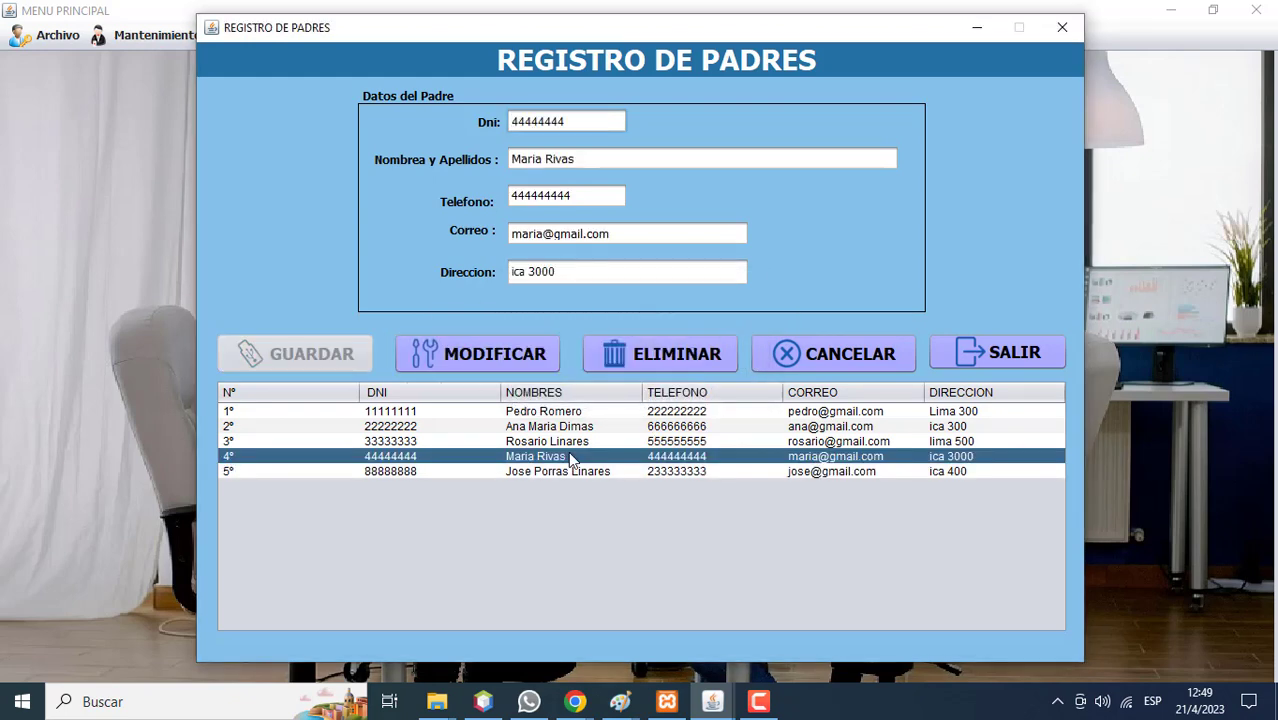
pyautogui.click(622, 160)
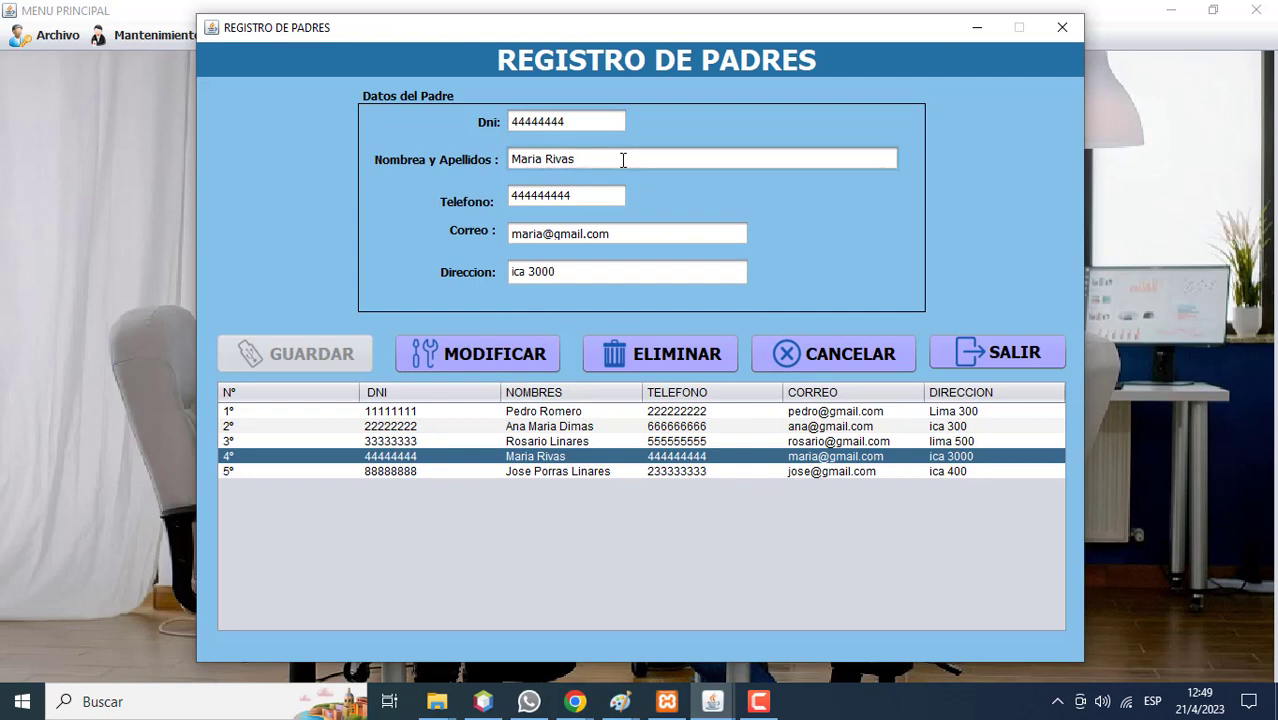
pyautogui.write('Poma')
pyautogui.click(525, 357)
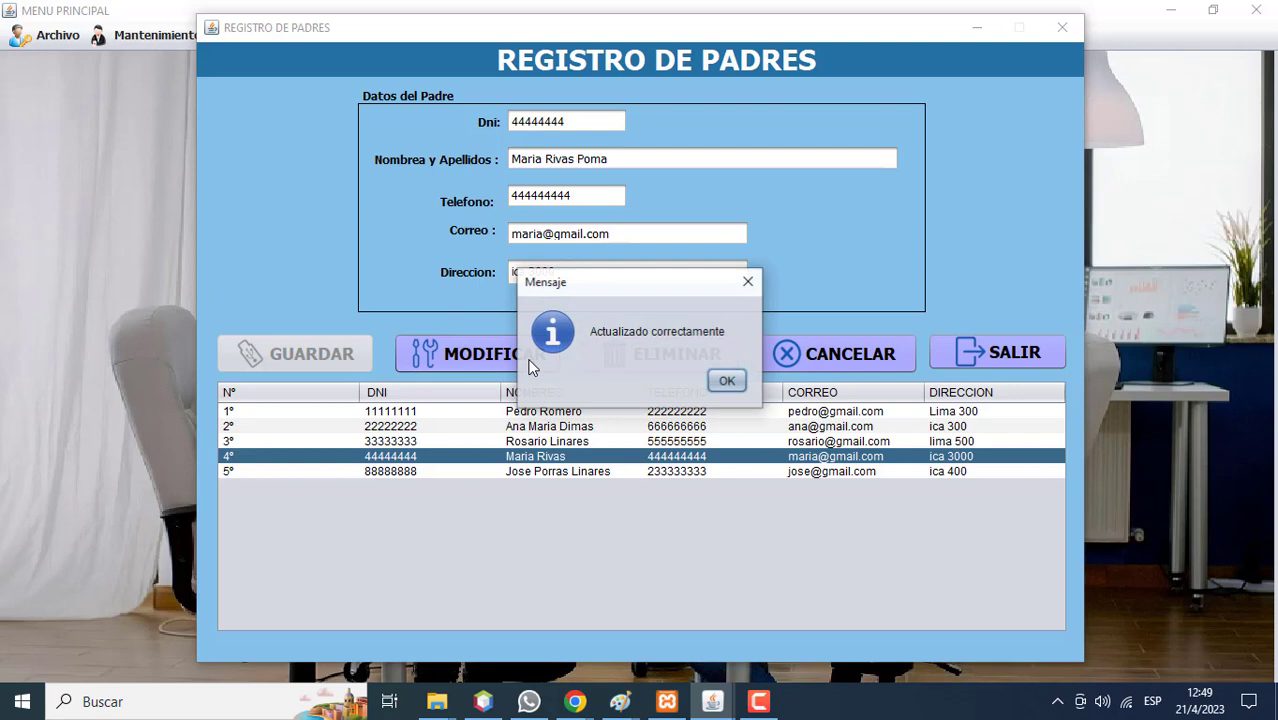
pyautogui.click(726, 385)
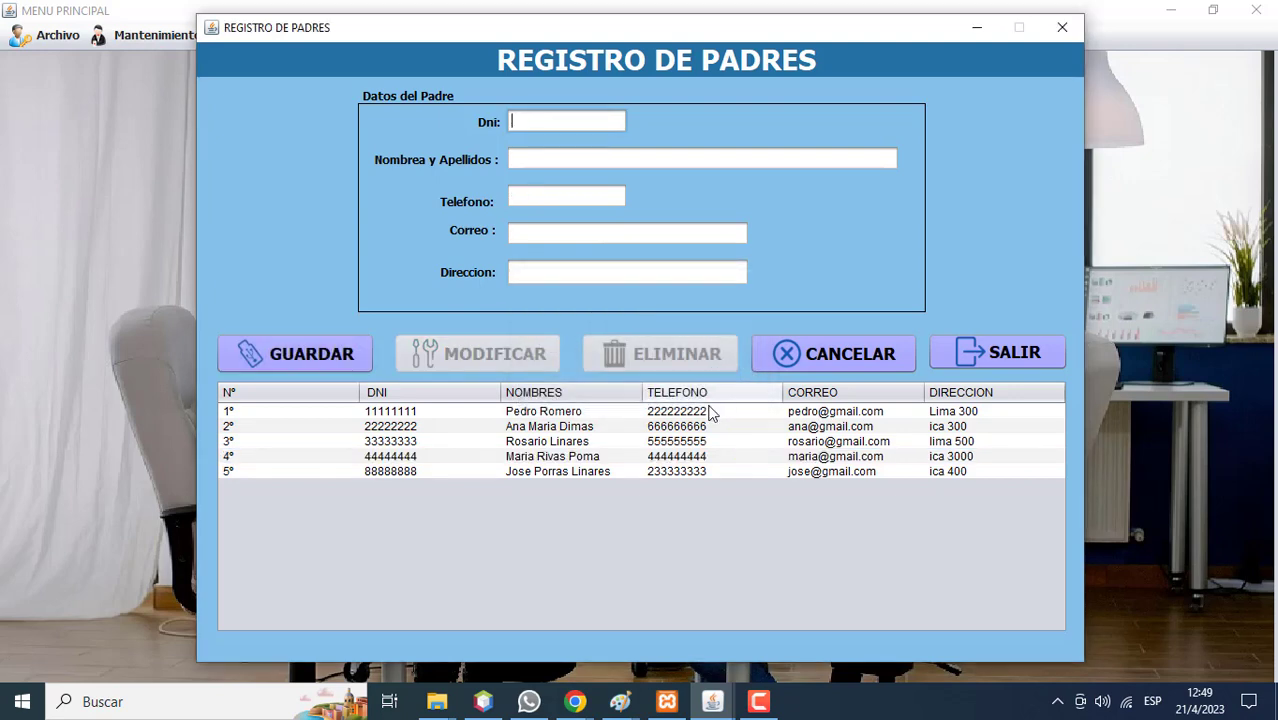
# Add a surname and update the phone number for the third parent, then save.
pyautogui.click(612, 456)
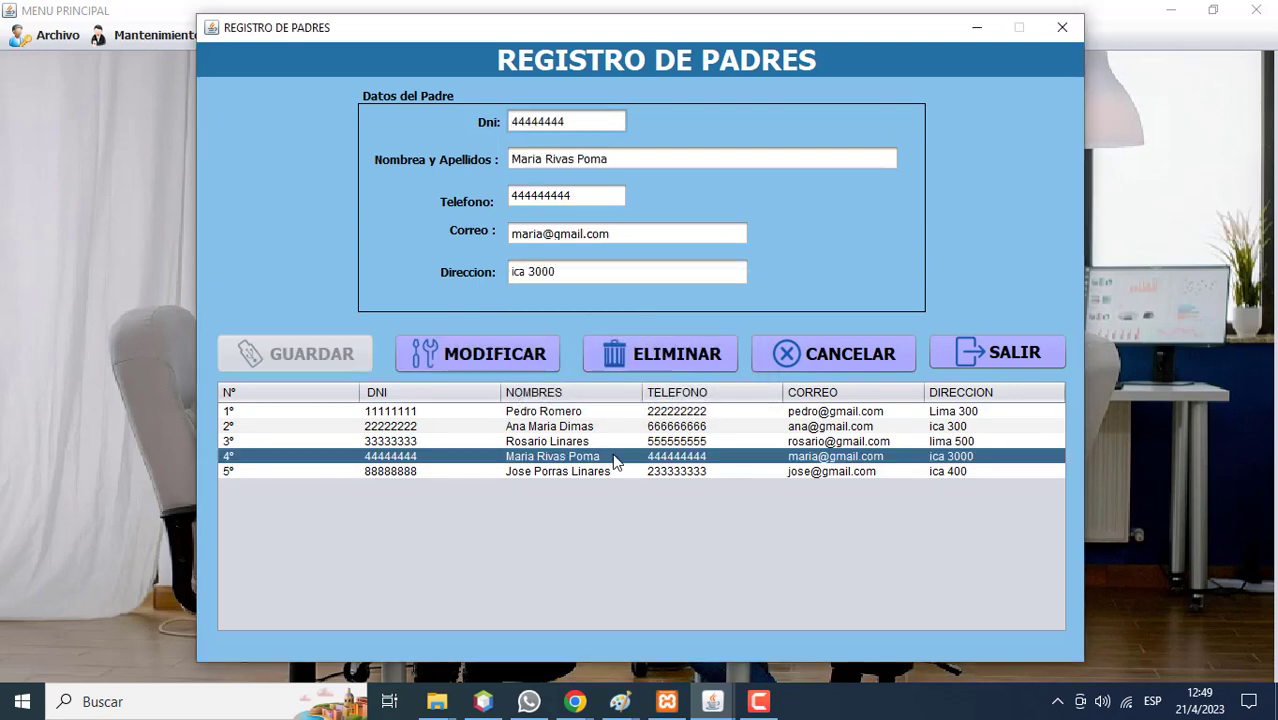
pyautogui.click(563, 440)
pyautogui.click(605, 165)
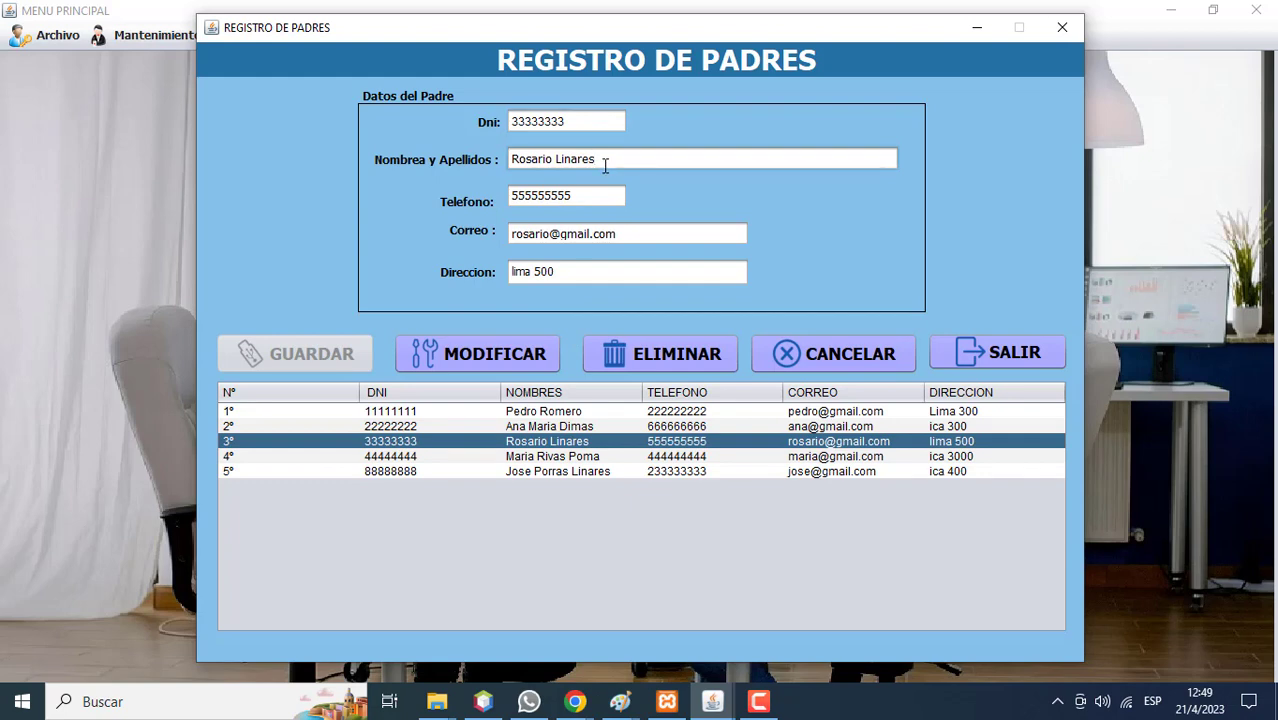
pyautogui.write('Solis')
pyautogui.click(600, 195)
pyautogui.press('BackSpace')
pyautogui.press('BackSpace')
pyautogui.press('BackSpace')
pyautogui.press('BackSpace')
pyautogui.write('4444')
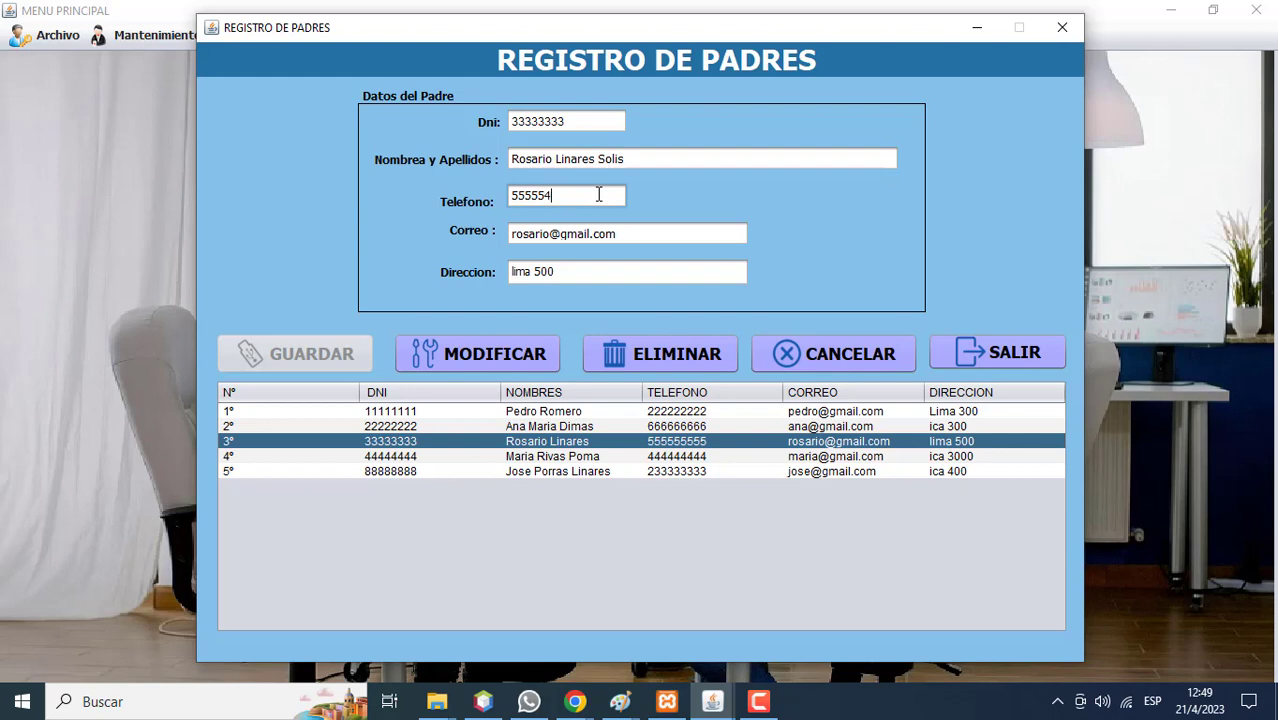
pyautogui.click(523, 352)
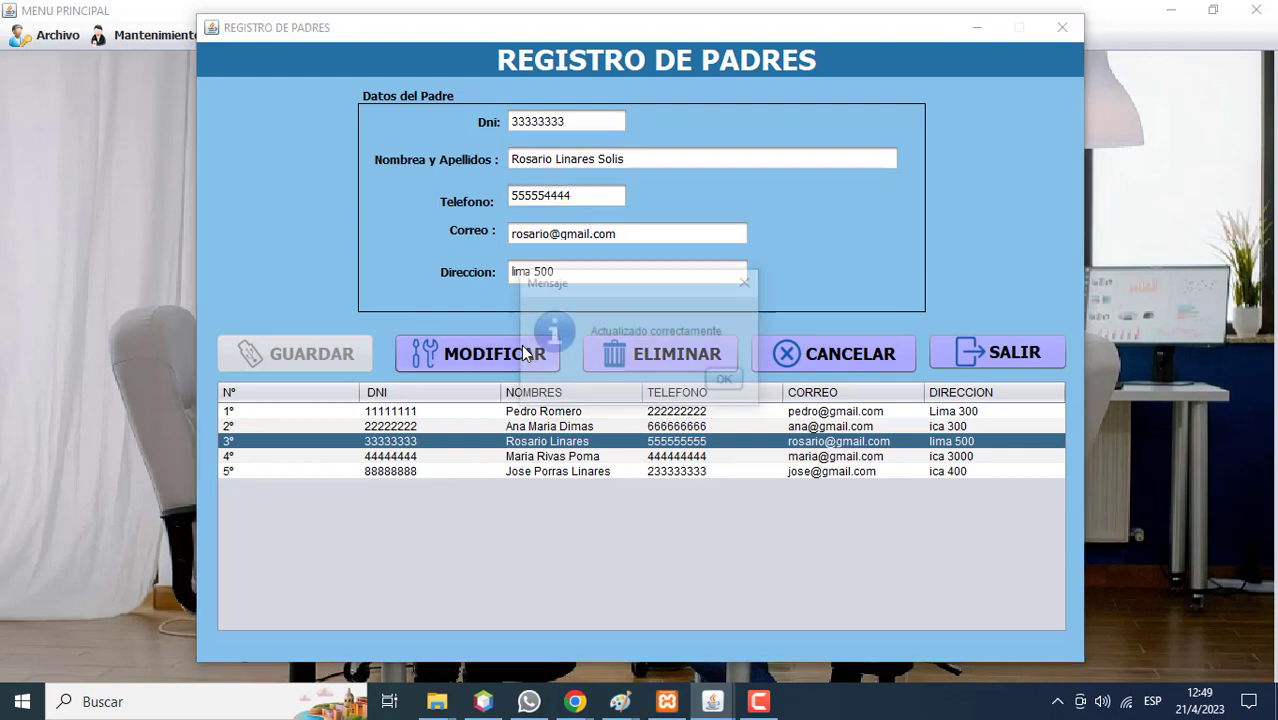
pyautogui.click(725, 383)
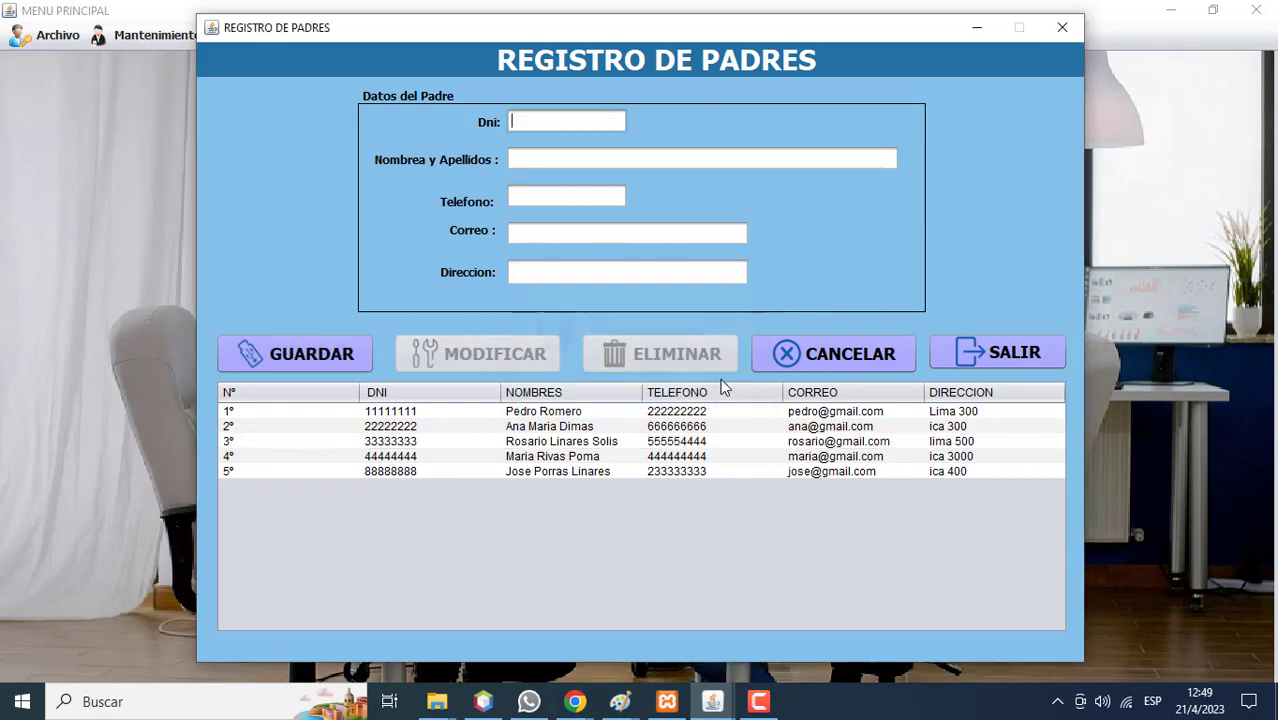
# Change the last digit of the second parent's phone number, save, and reload the record.
pyautogui.click(676, 428)
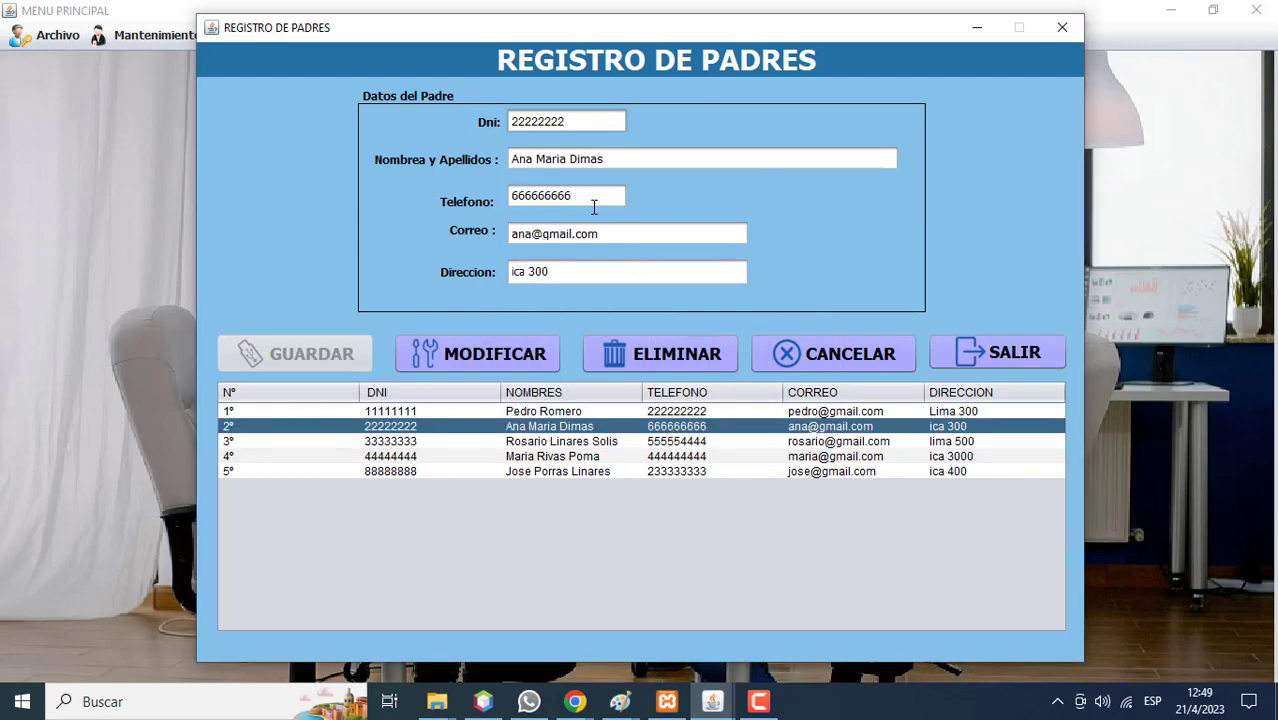
pyautogui.click(593, 205)
pyautogui.press('BackSpace')
pyautogui.write('9')
pyautogui.click(532, 356)
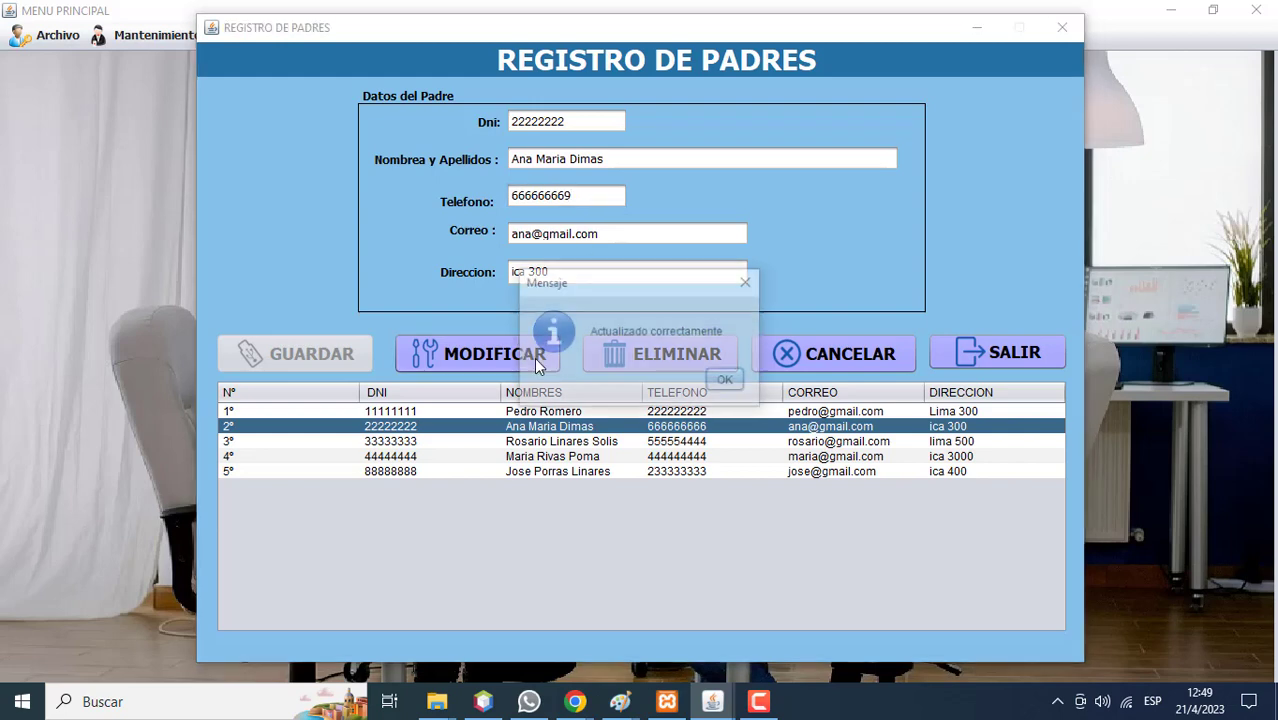
pyautogui.click(729, 381)
pyautogui.click(718, 426)
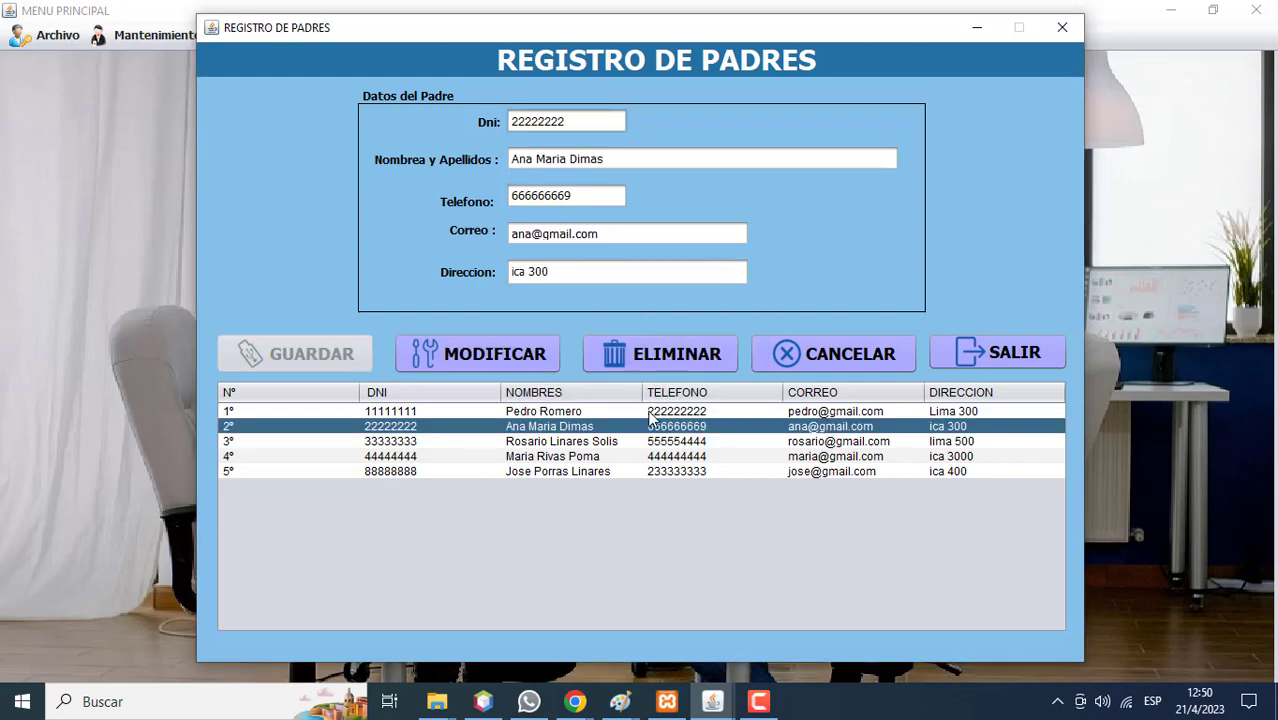
# Cancel deleting the third parent, close Registro de Padres and open the Mantenimiento menu.
pyautogui.click(847, 357)
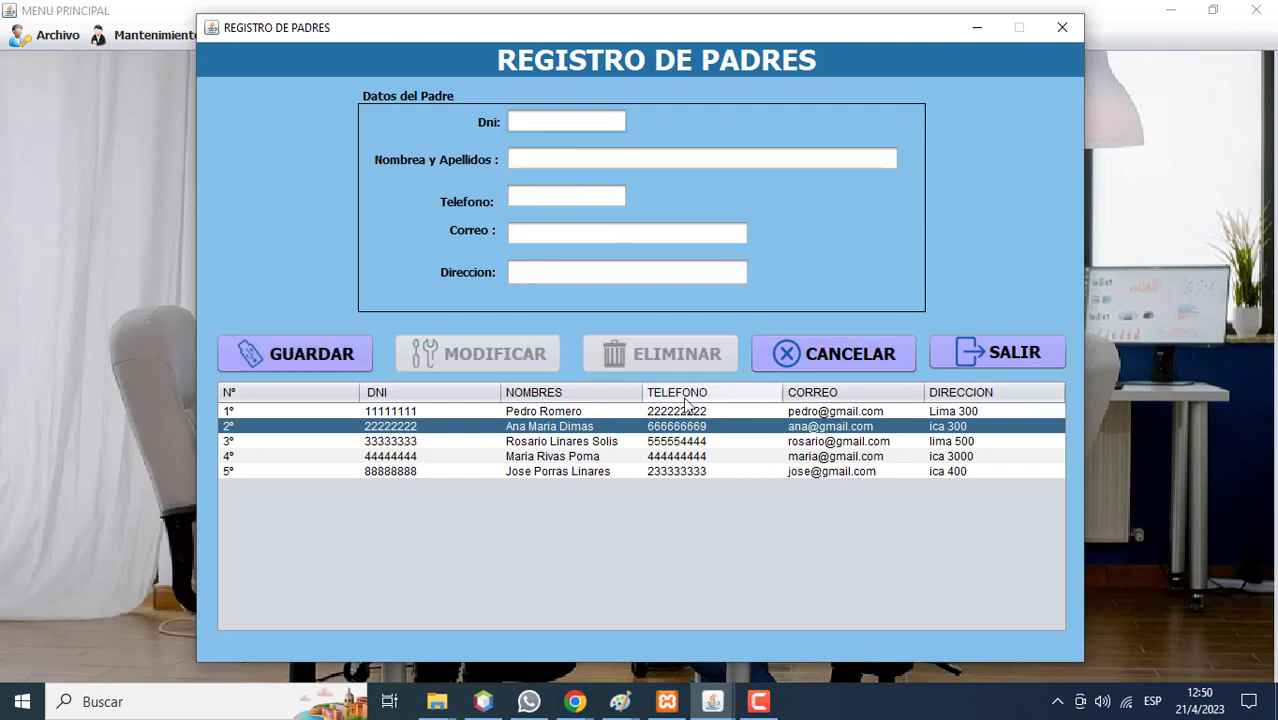
pyautogui.click(575, 441)
pyautogui.click(636, 354)
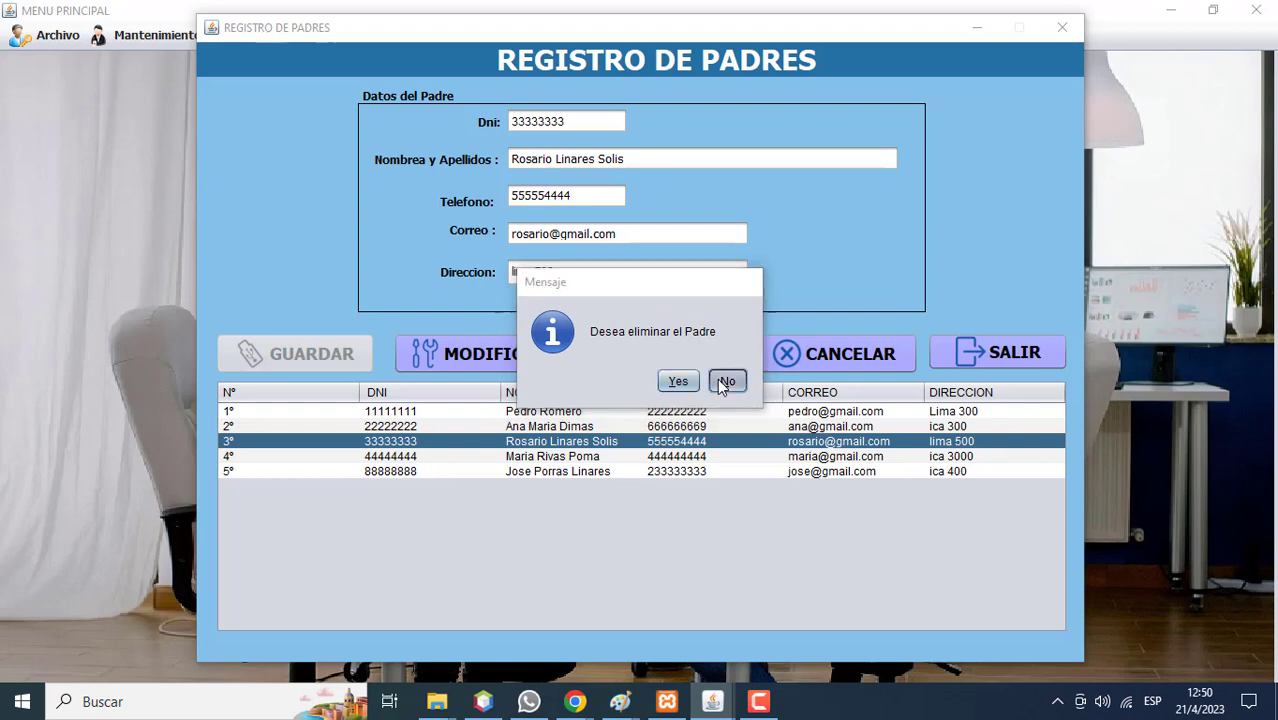
pyautogui.click(719, 381)
pyautogui.click(719, 381)
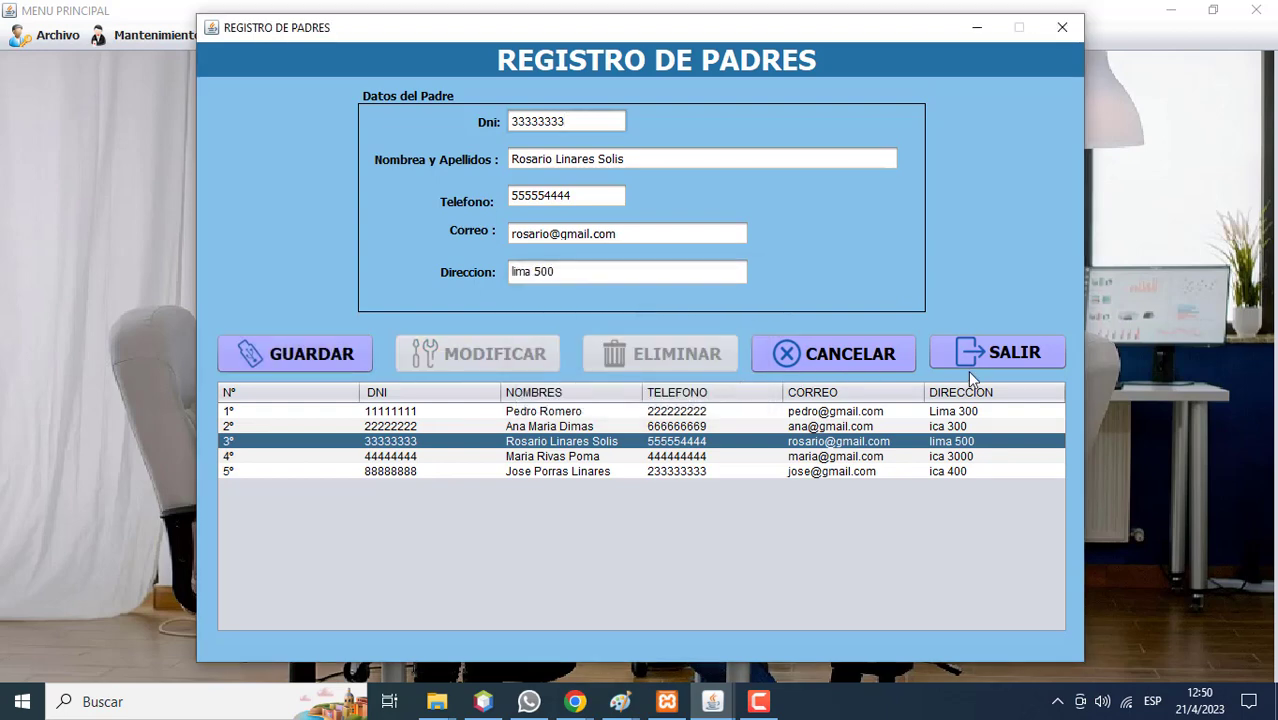
pyautogui.click(993, 354)
pyautogui.click(150, 35)
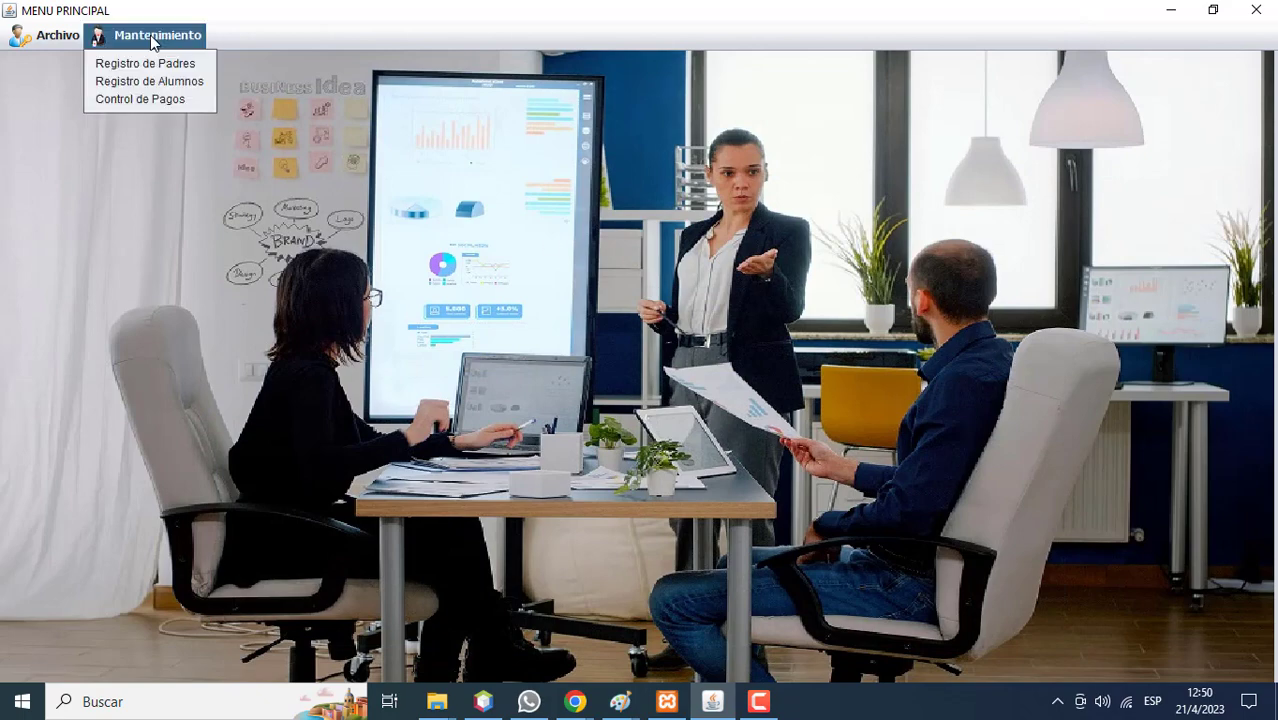
# Open Registro de Alumnos, link the student to the fifth parent, and enter the student's DNI and name.
pyautogui.click(164, 82)
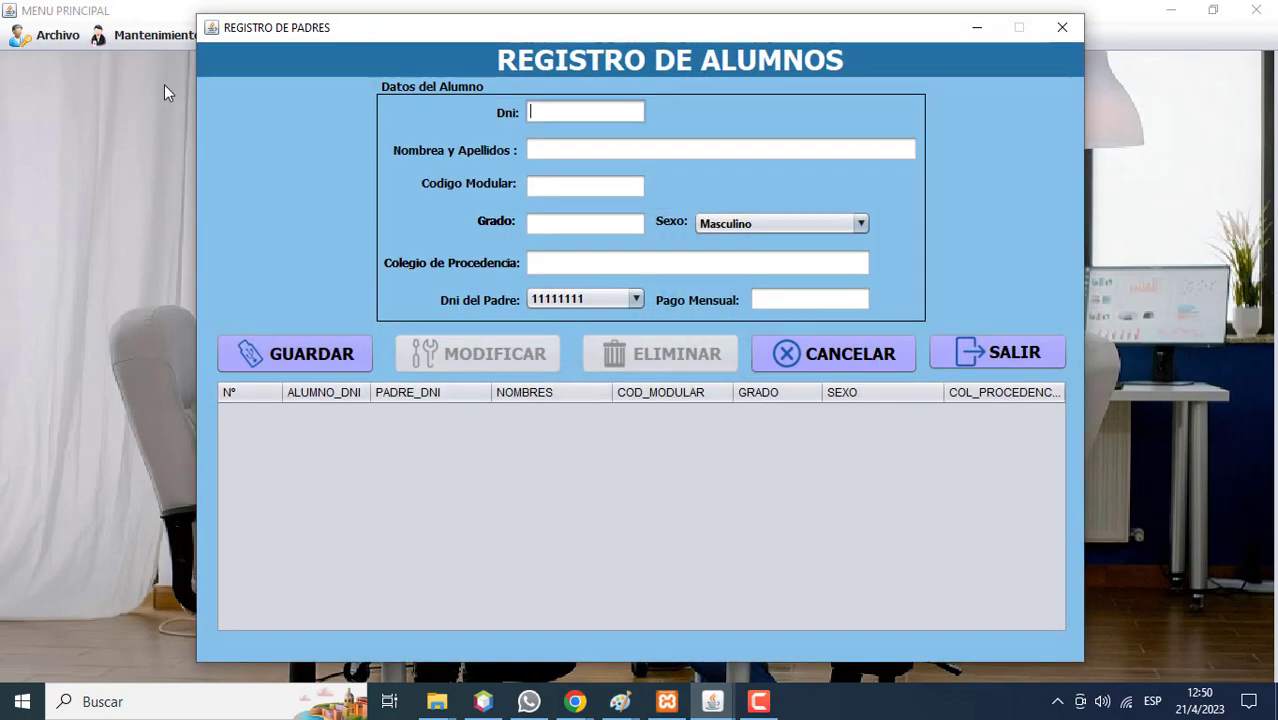
pyautogui.click(594, 296)
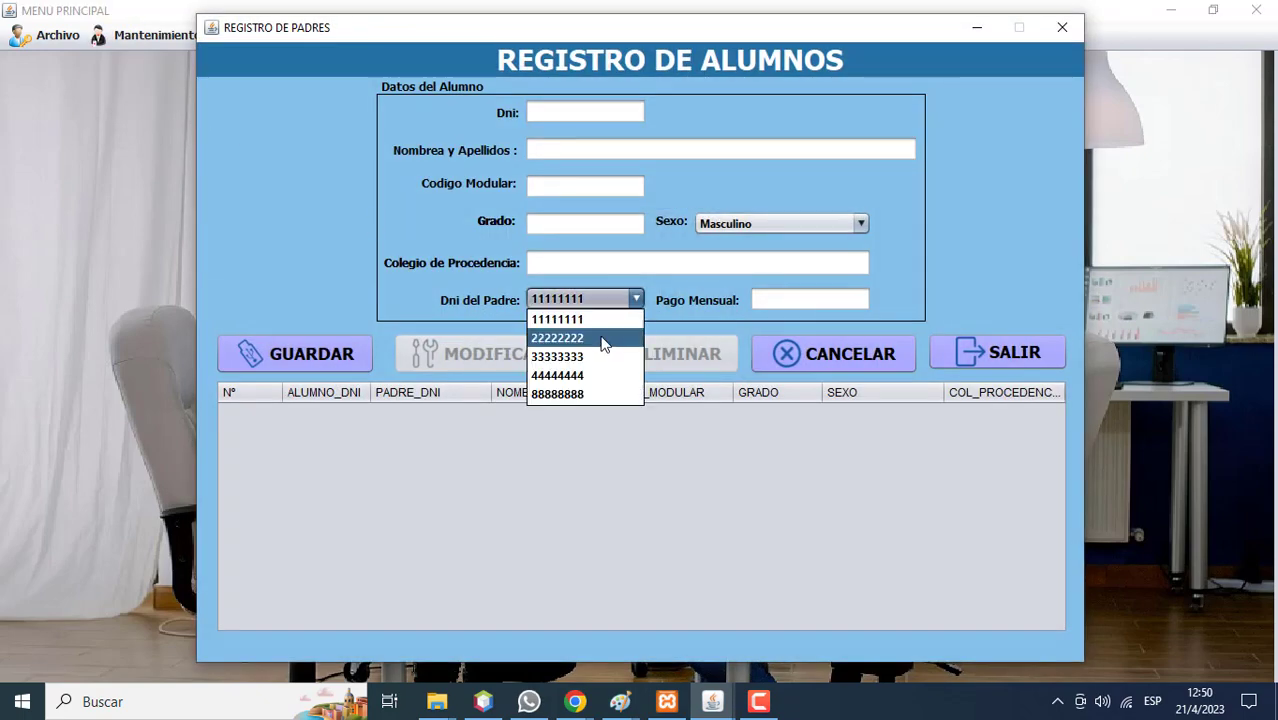
pyautogui.click(596, 394)
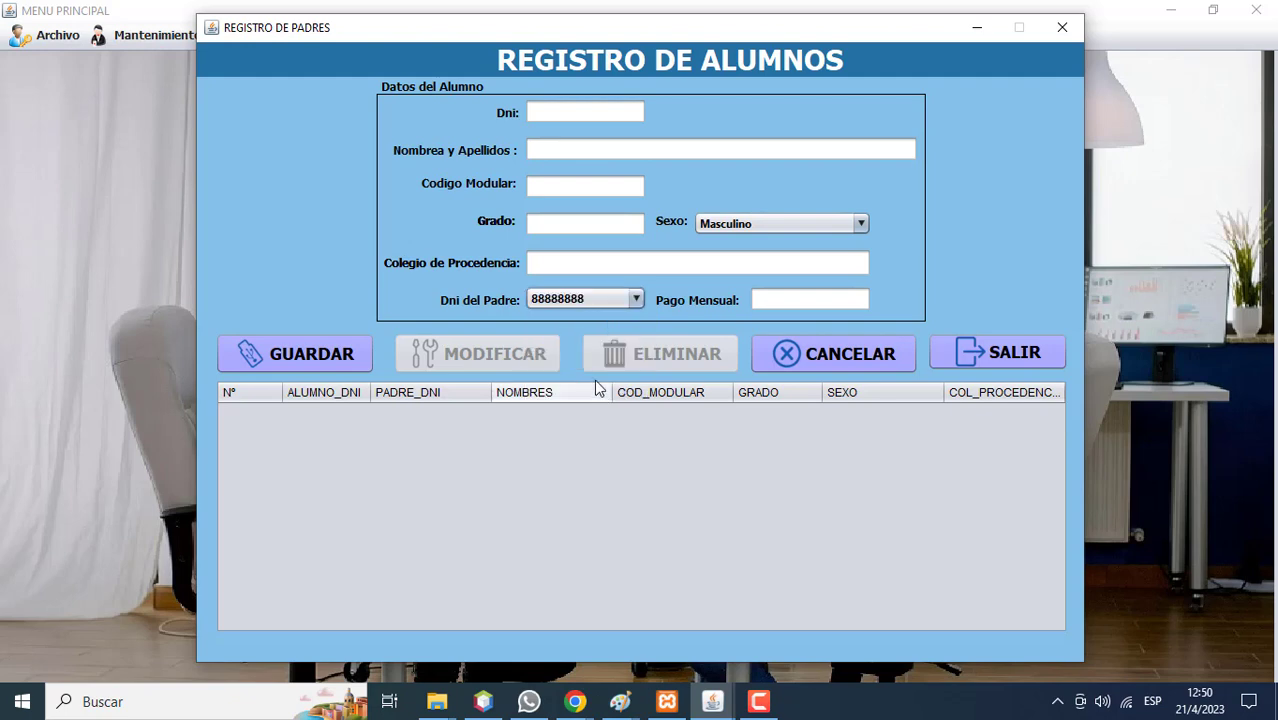
pyautogui.click(558, 119)
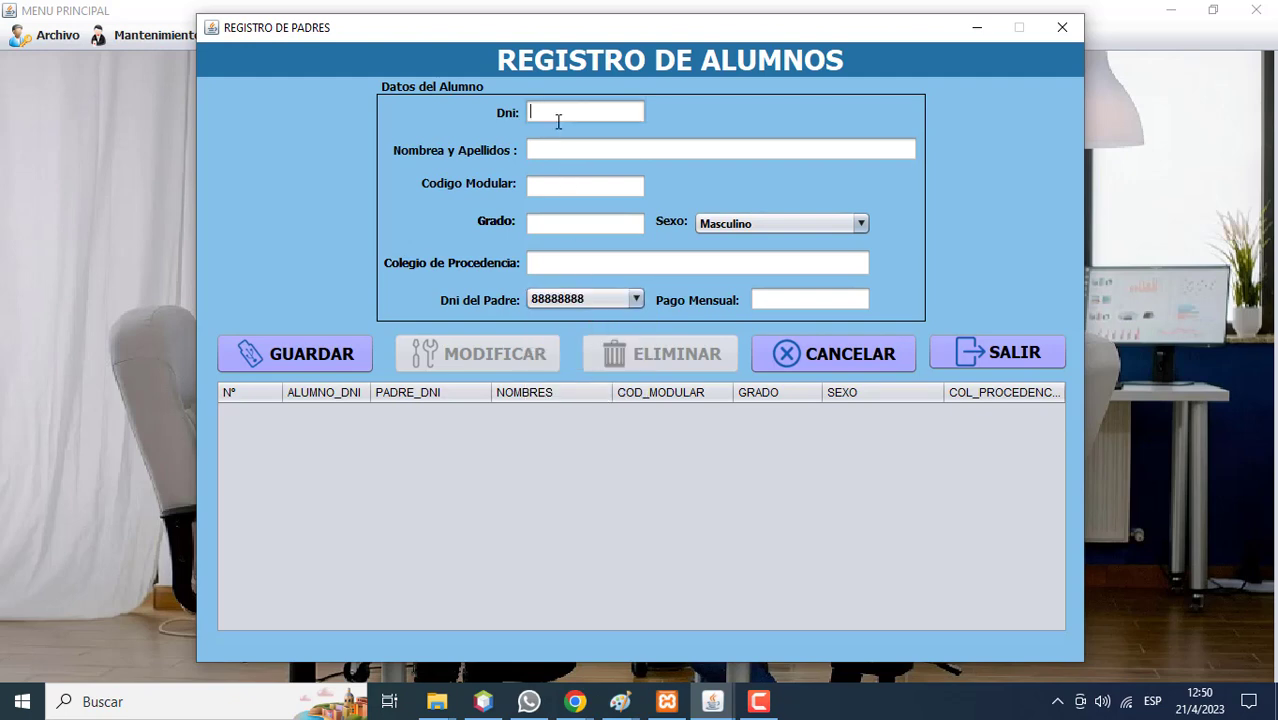
pyautogui.write('77777777')
pyautogui.click(558, 148)
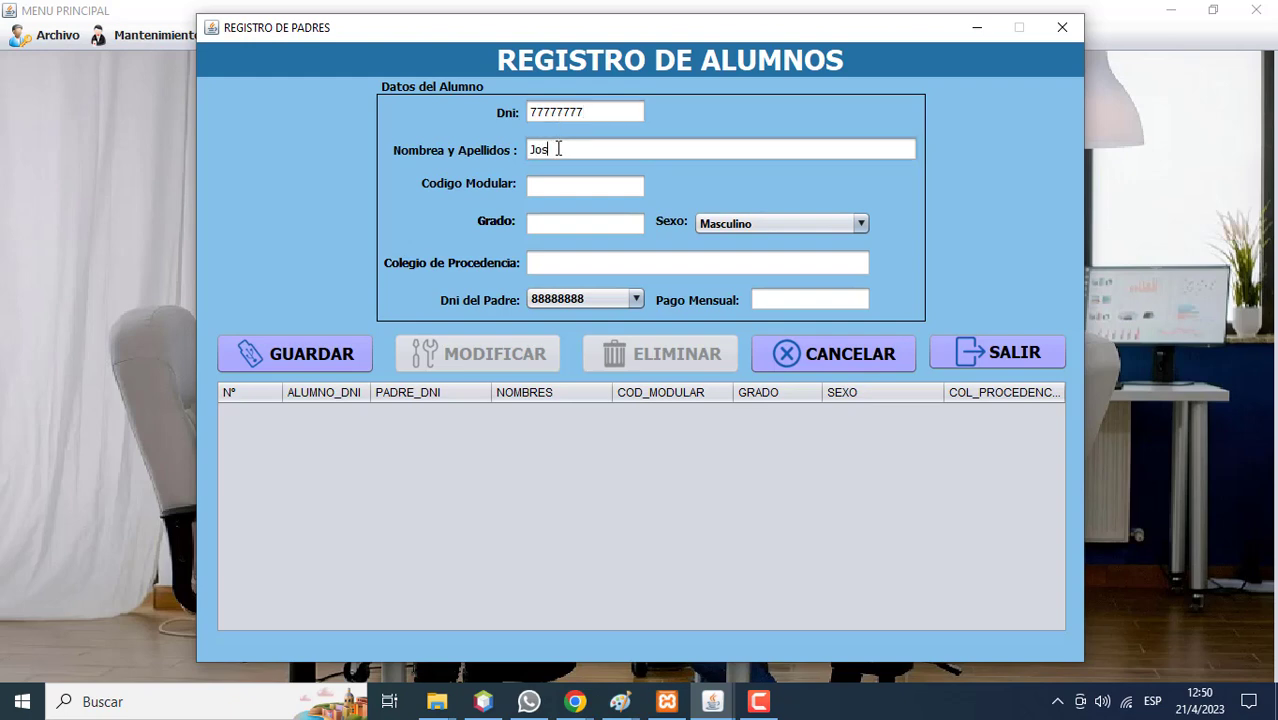
# Enter modular code 1111111, grade Primero, school San Juan and monthly payment 300, then save.
pyautogui.click(557, 190)
pyautogui.write('1111111')
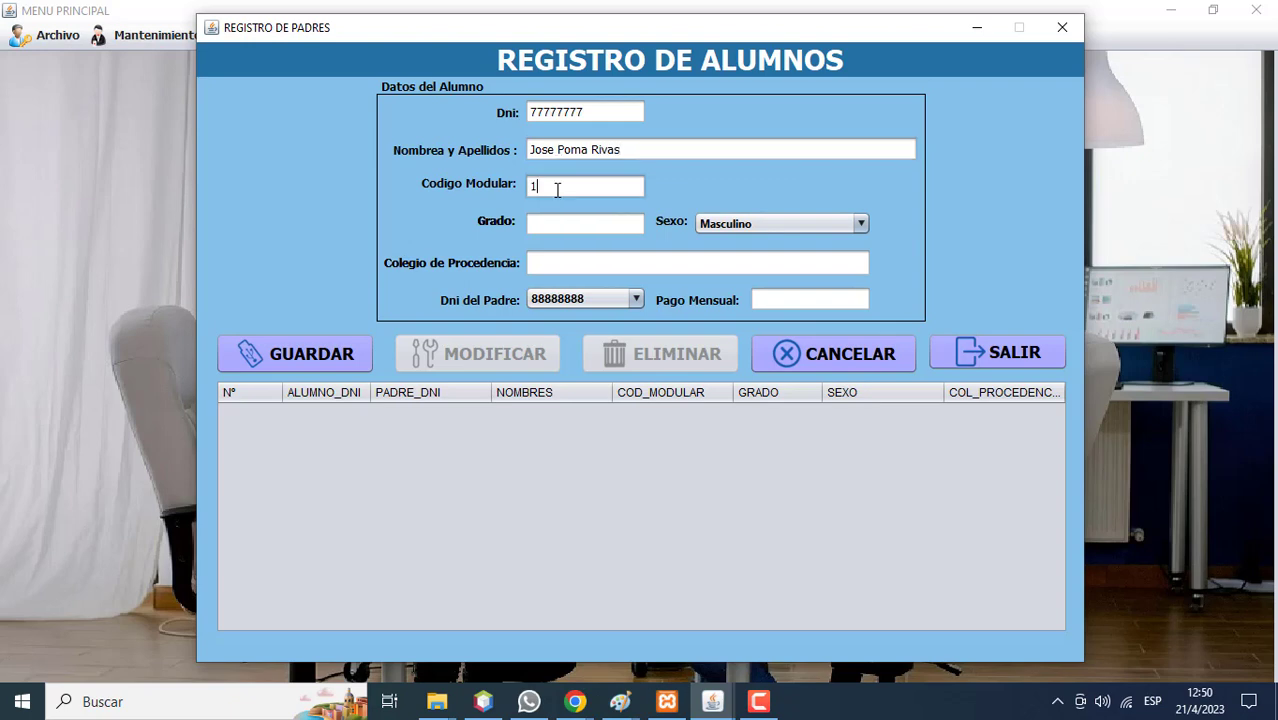
pyautogui.click(550, 220)
pyautogui.write('Primero')
pyautogui.click(558, 257)
pyautogui.write('San Juan')
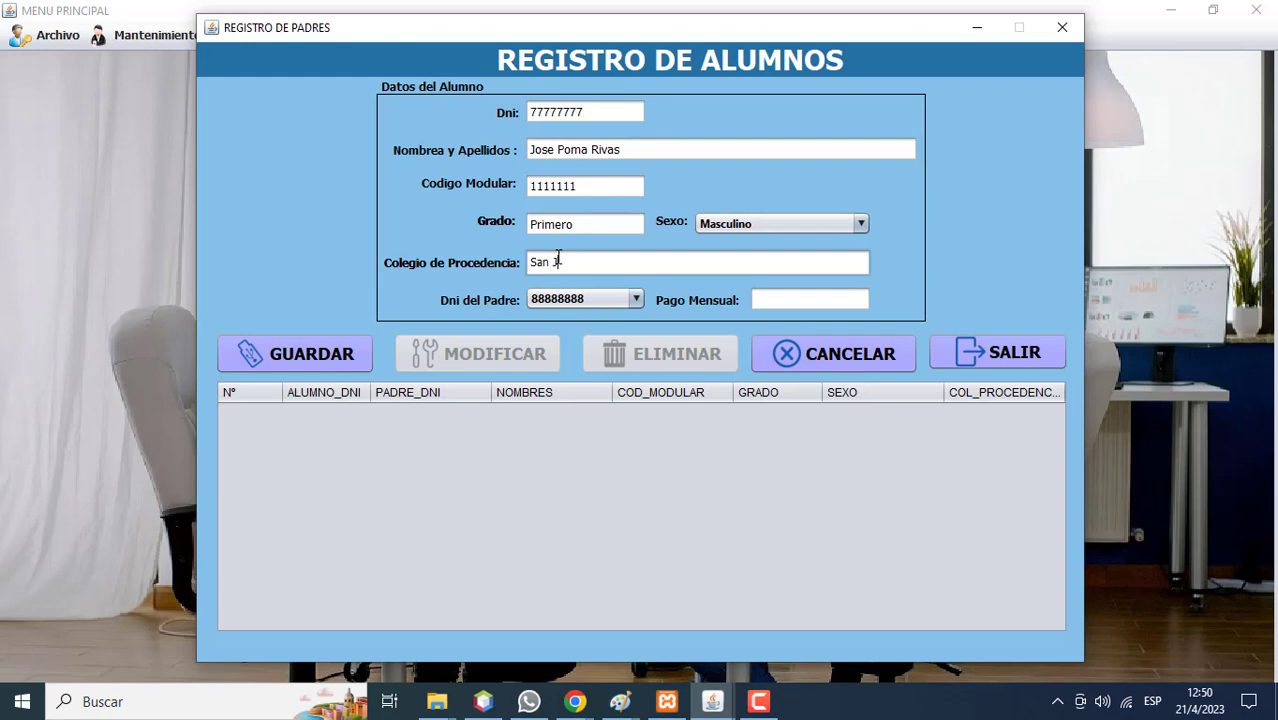
pyautogui.click(782, 299)
pyautogui.write('300')
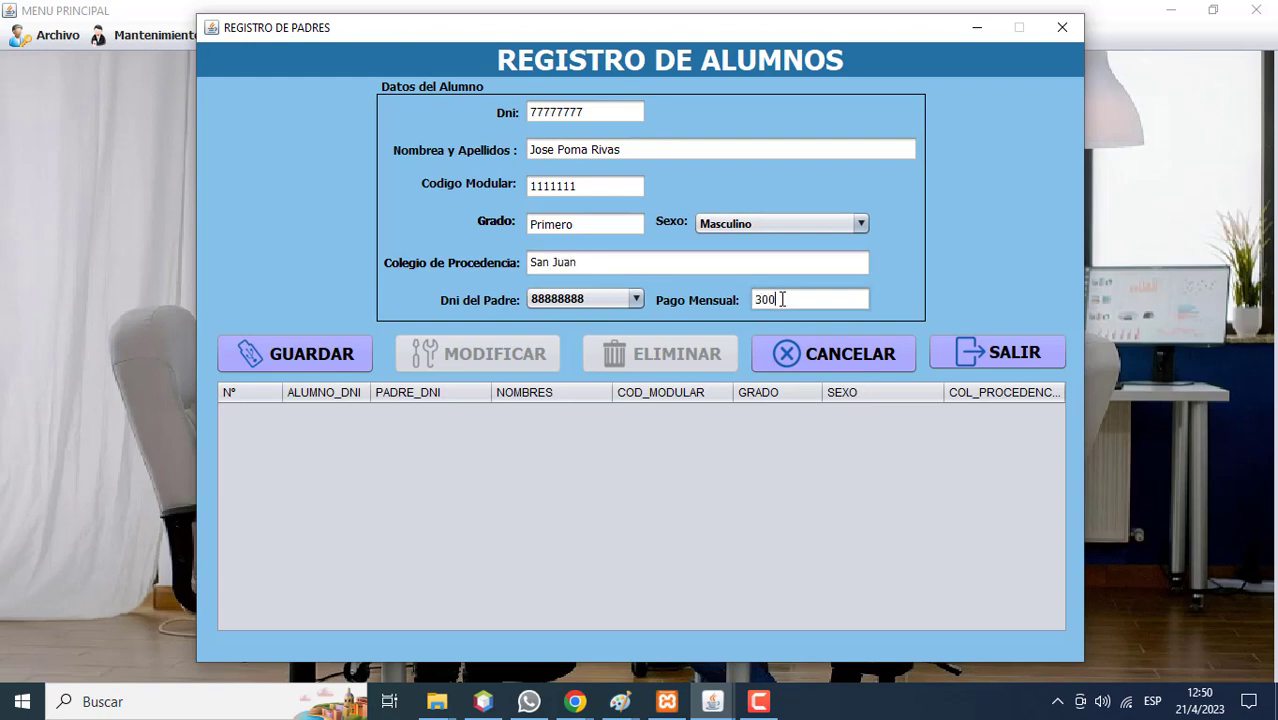
pyautogui.click(350, 359)
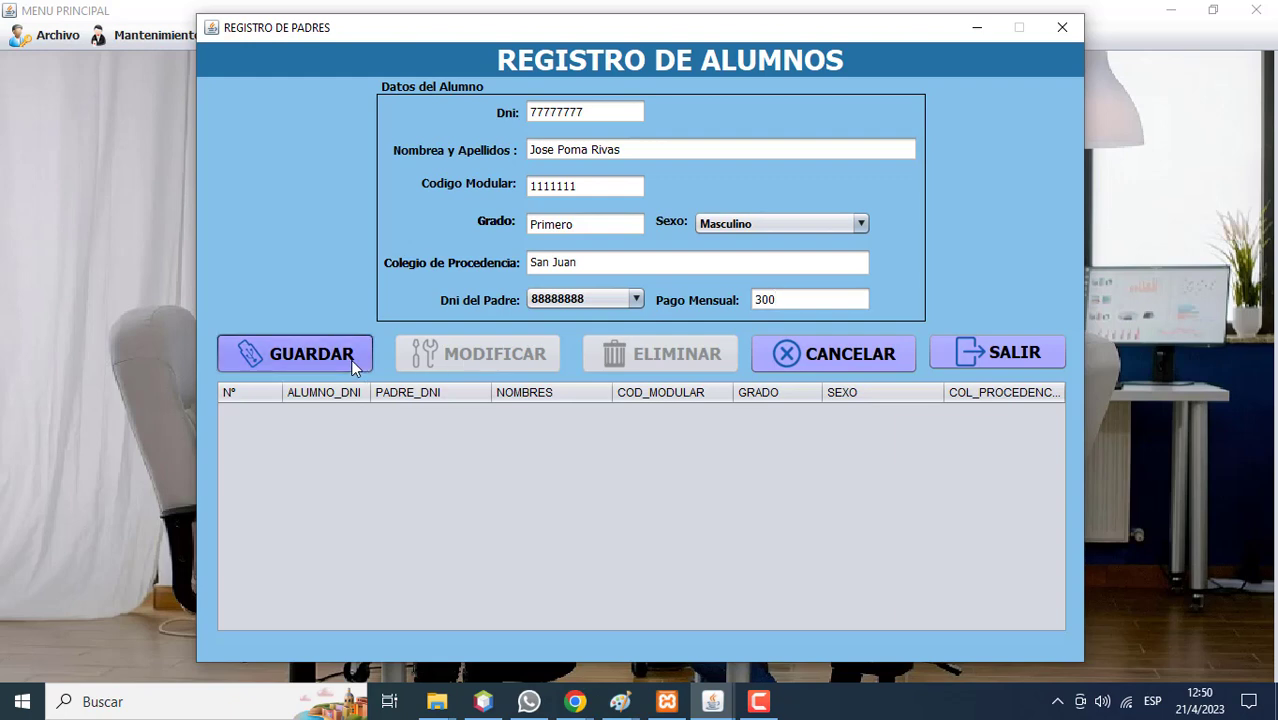
pyautogui.click(732, 382)
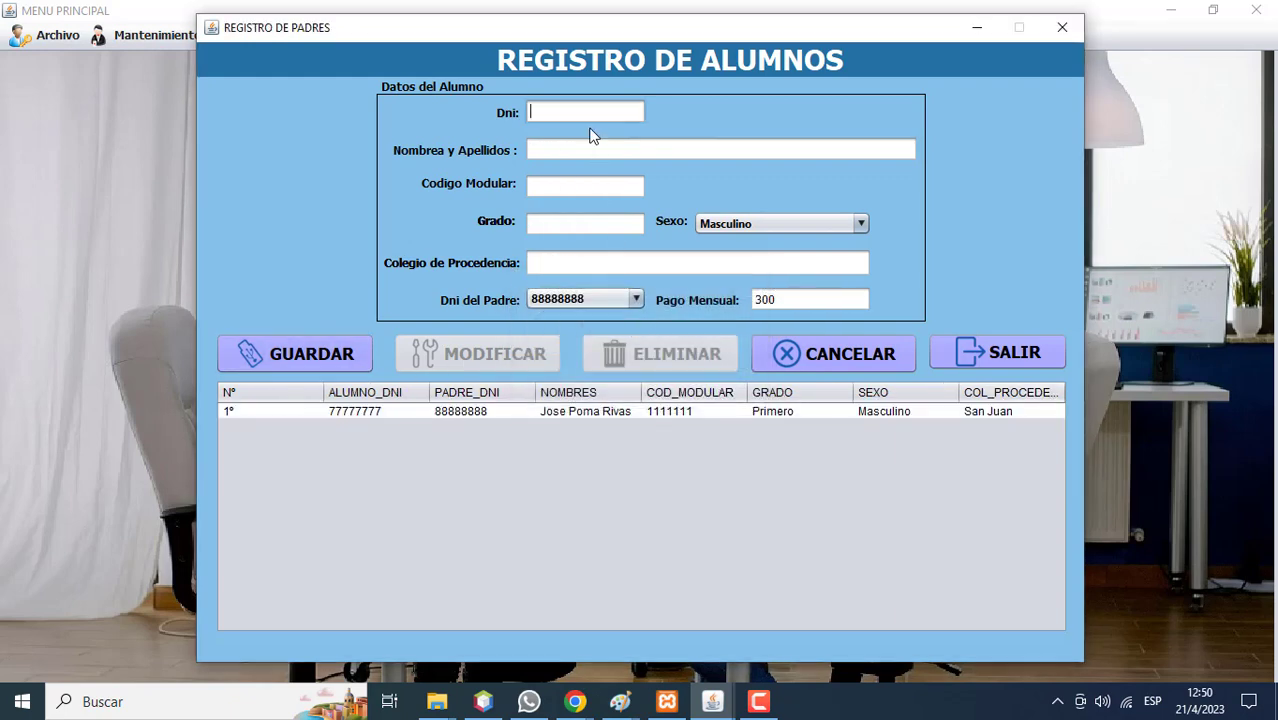
# Enter the next student's DNI and full name, correcting the surname, and modular code 55555.
pyautogui.write('22222222')
pyautogui.click(583, 141)
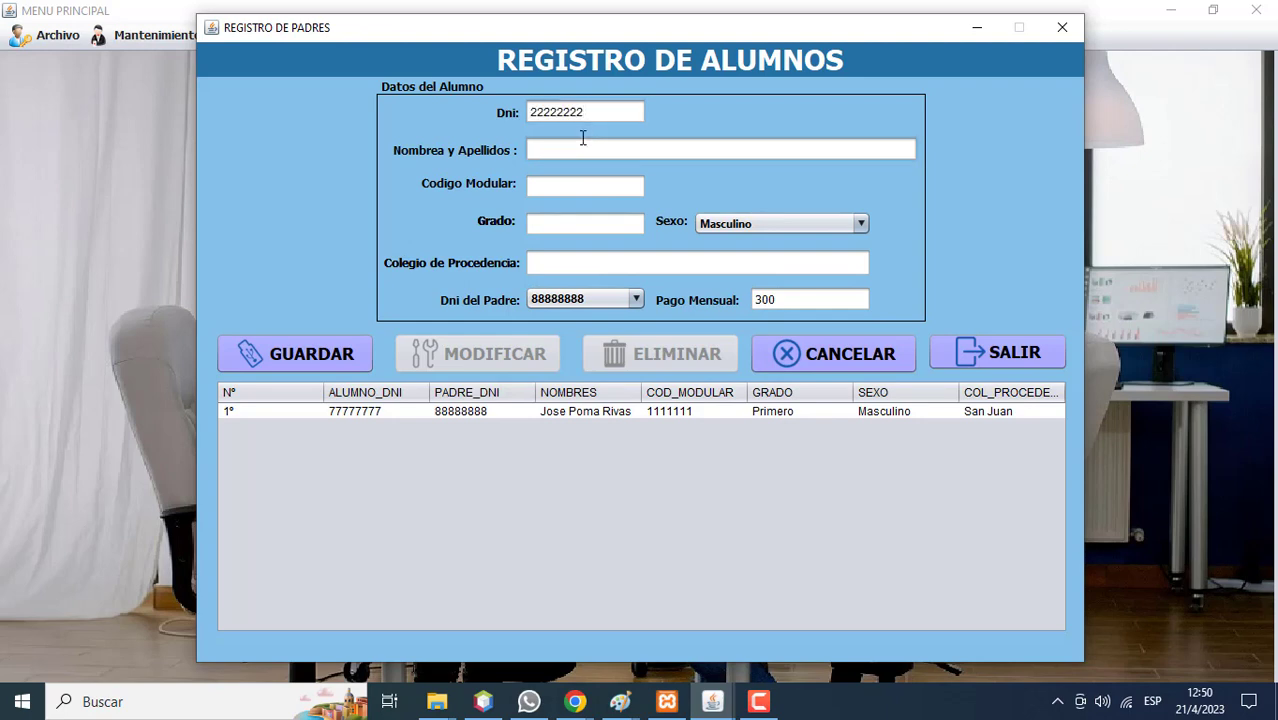
pyautogui.click(579, 192)
pyautogui.write('55555')
# Set grade Primero, sex Femenino and school of origin Saco oliveros.
pyautogui.click(570, 224)
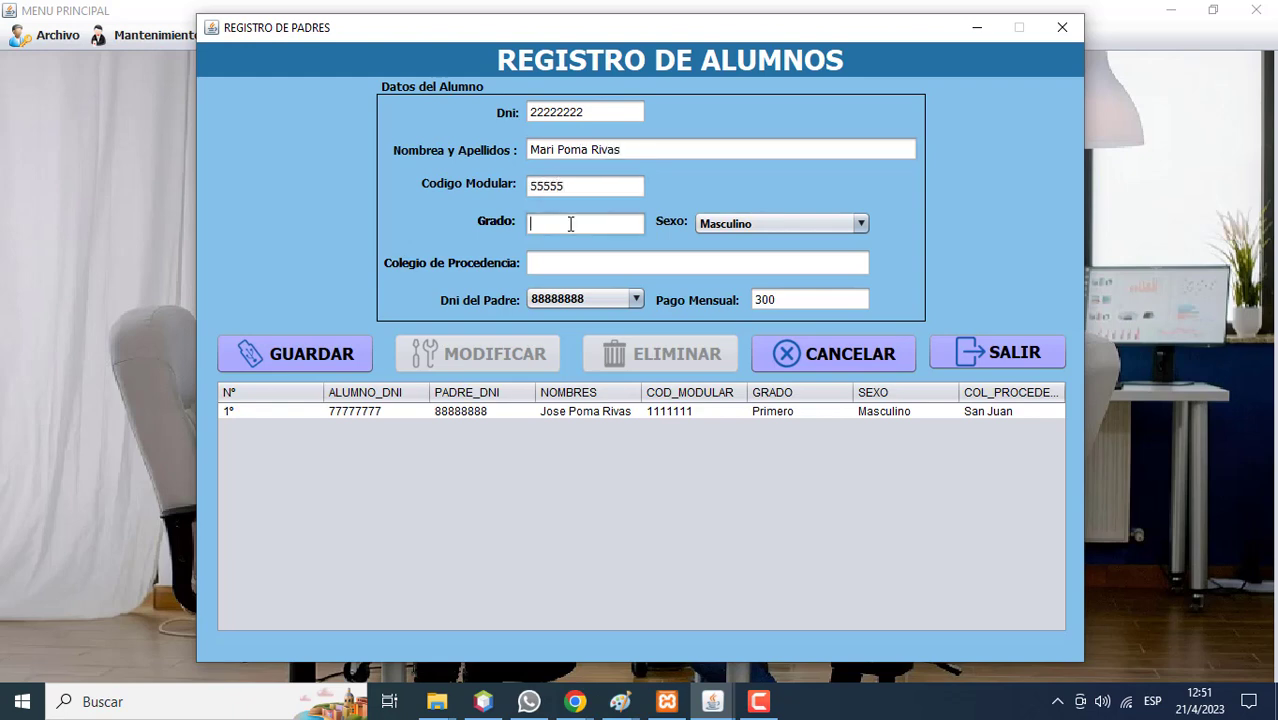
pyautogui.write('Primero')
pyautogui.click(759, 230)
pyautogui.click(756, 262)
pyautogui.click(573, 272)
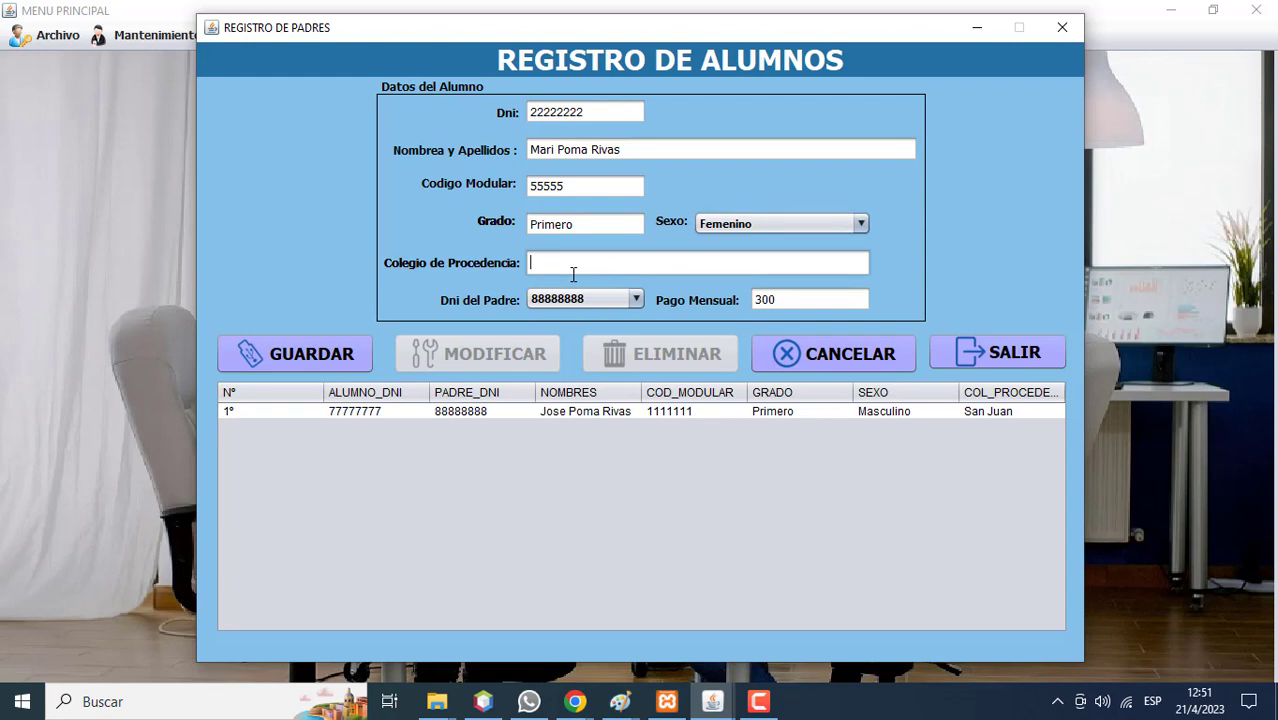
pyautogui.write('Saco oliveros')
# Link the student to the first listed parent, set monthly payment to 100, then save.
pyautogui.click(636, 299)
pyautogui.click(624, 320)
pyautogui.click(803, 298)
pyautogui.press('BackSpace')
pyautogui.press('BackSpace')
pyautogui.press('BackSpace')
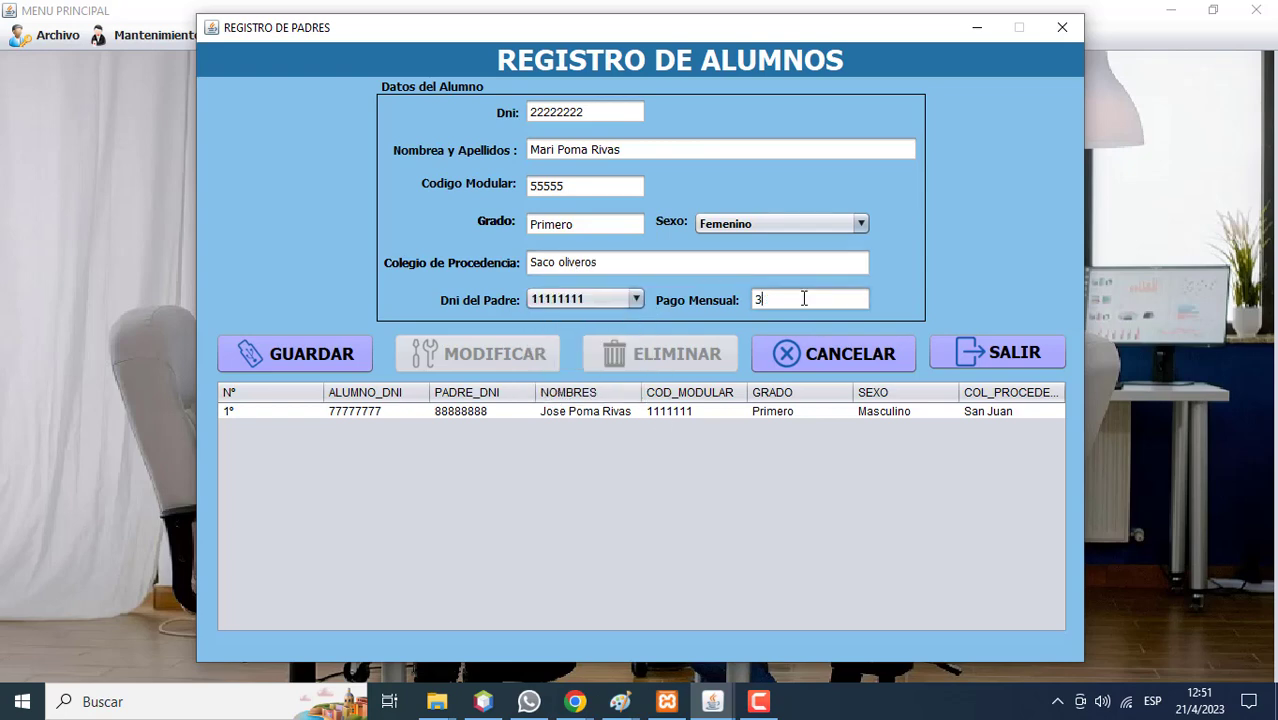
pyautogui.write('100')
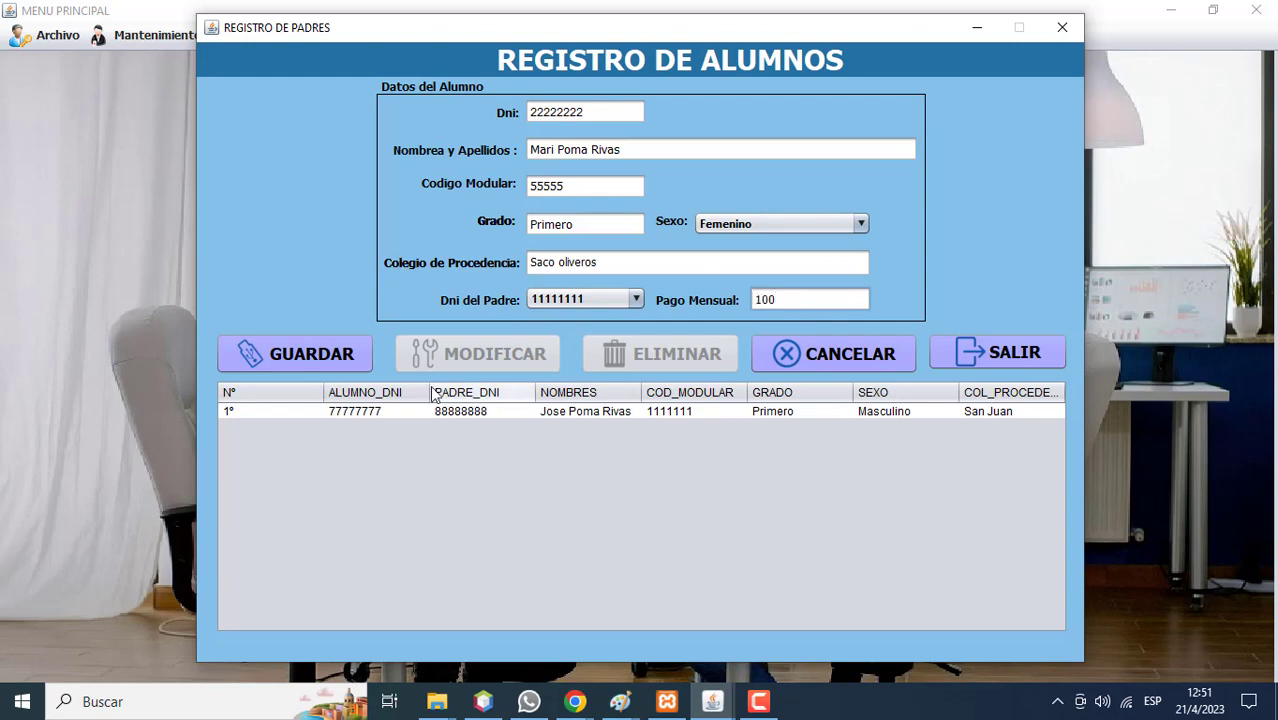
pyautogui.click(318, 352)
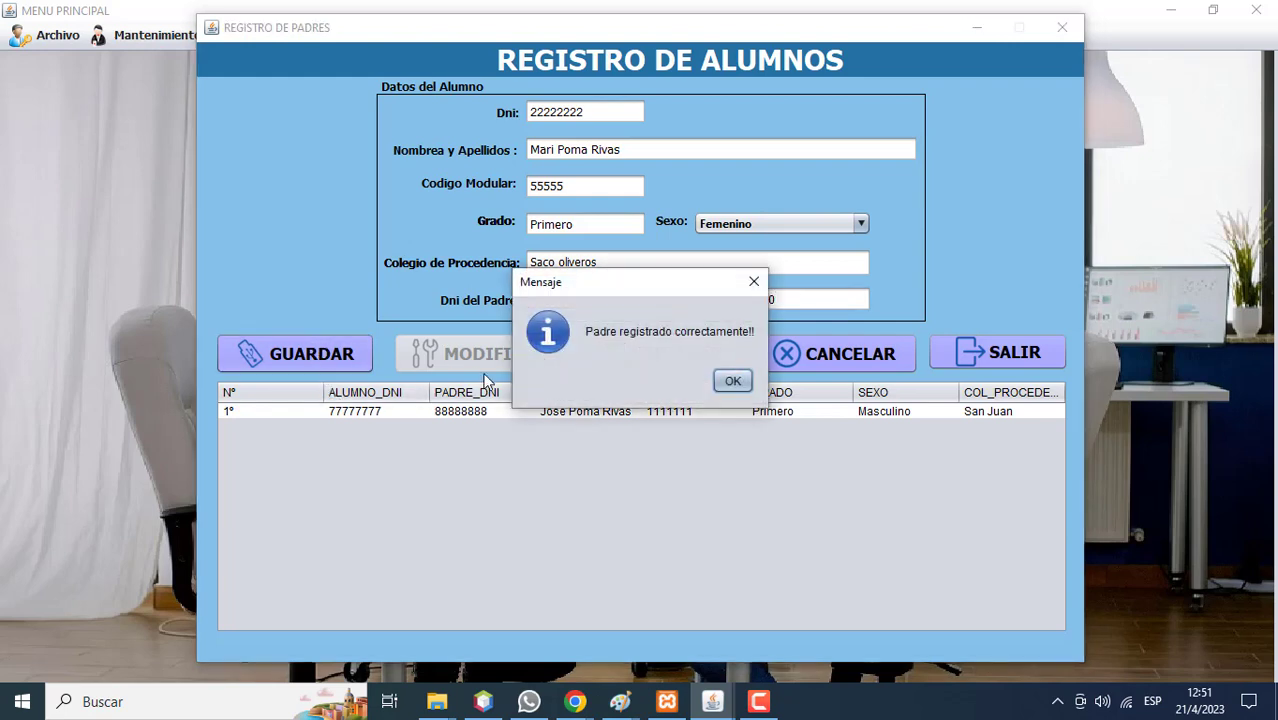
pyautogui.click(720, 385)
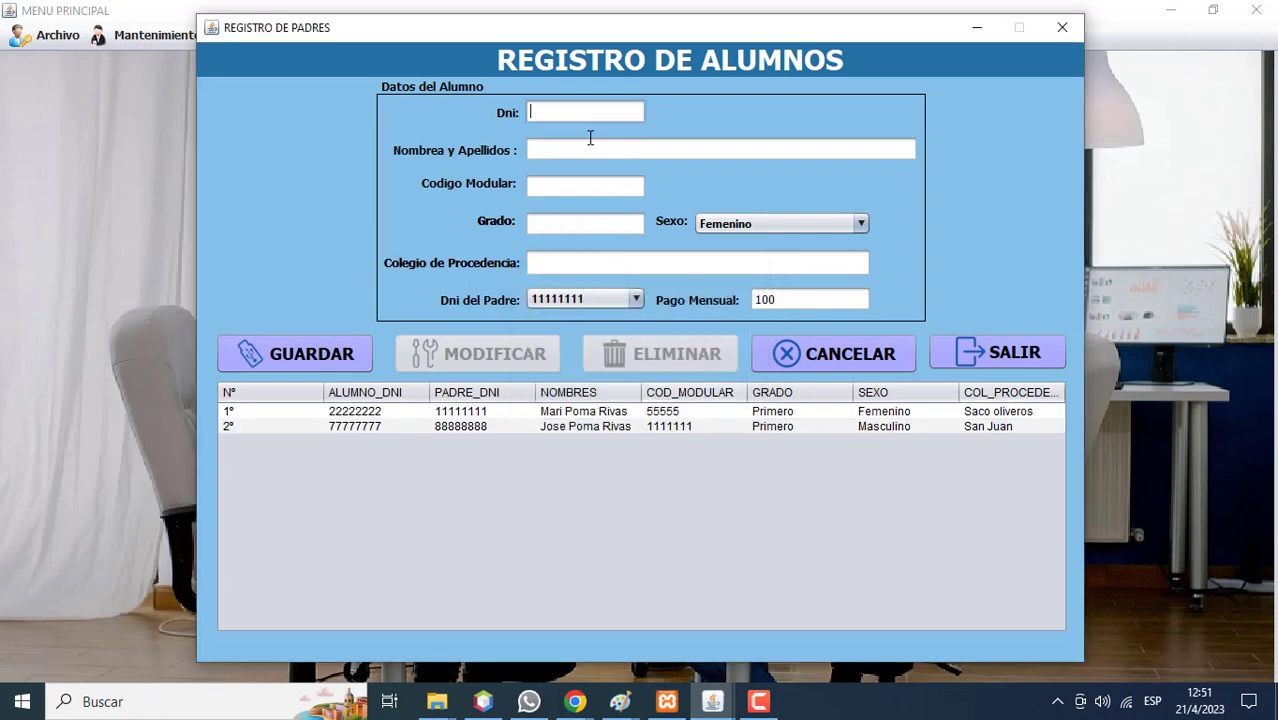
# Enter the third student's DNI, name, modular code 55555 and grade Primero.
pyautogui.write('66666666')
pyautogui.click(583, 142)
pyautogui.write('Juan')
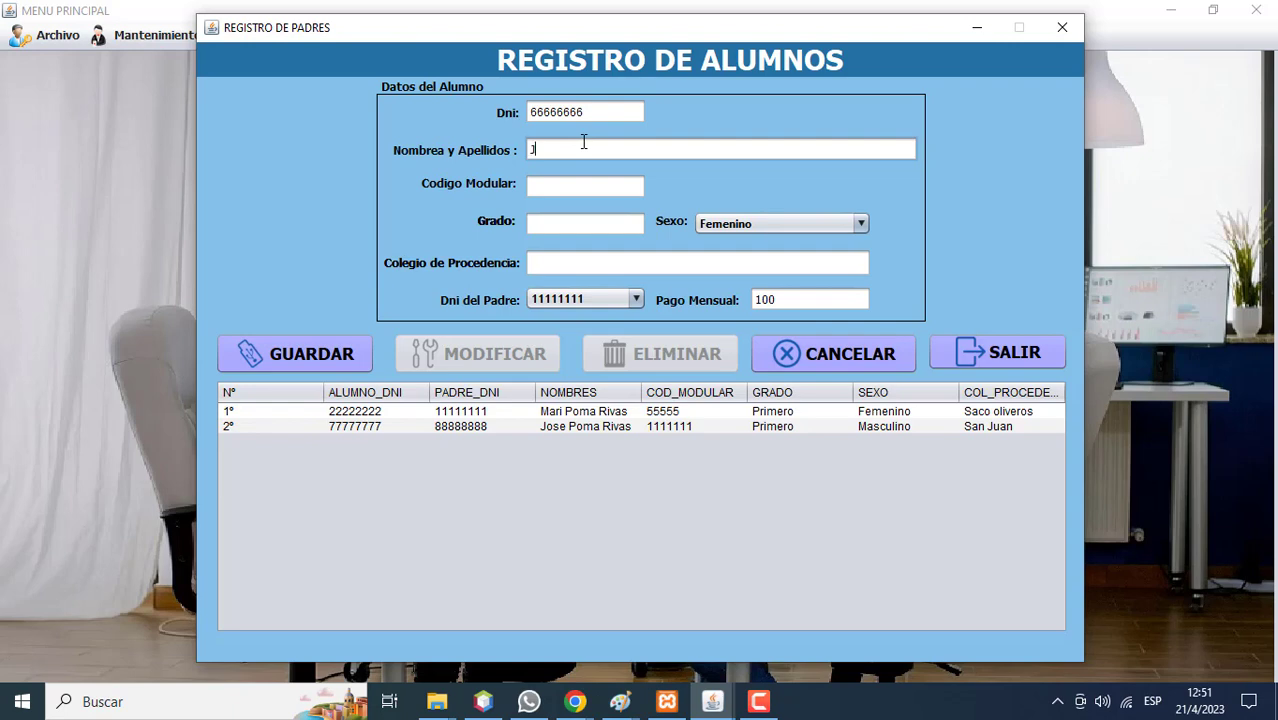
pyautogui.click(579, 180)
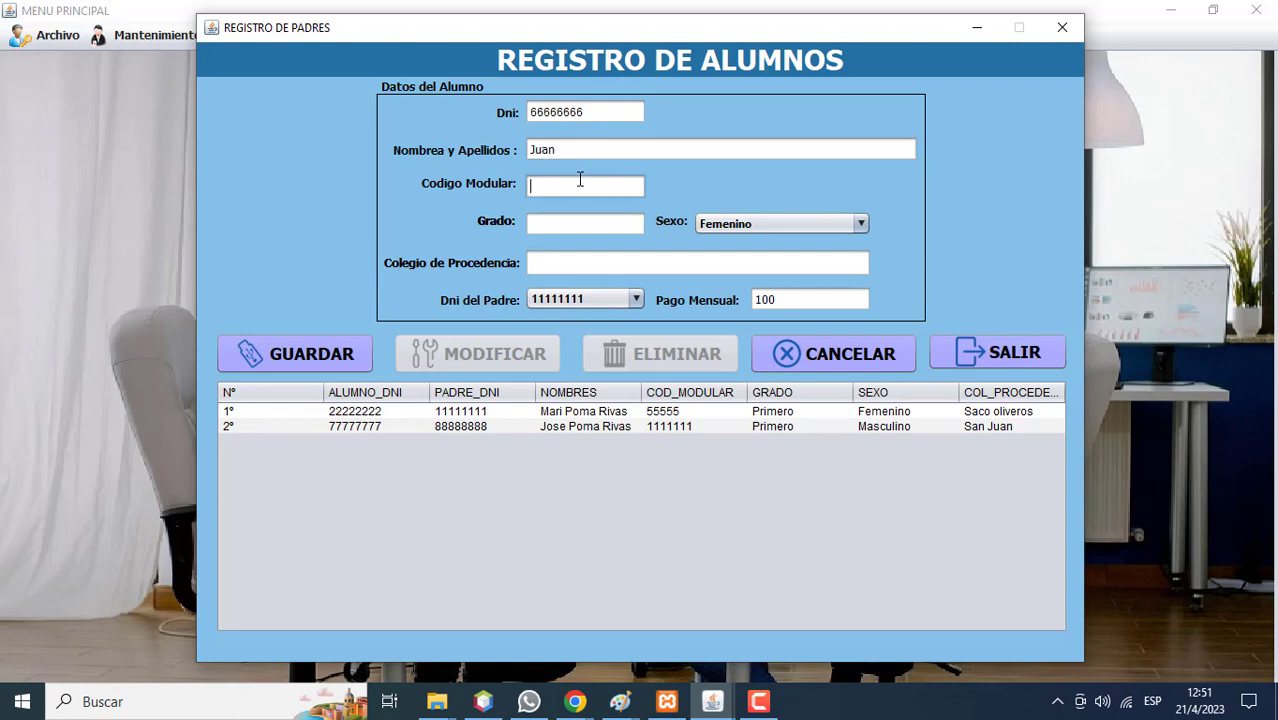
pyautogui.write('55555')
pyautogui.click(565, 222)
pyautogui.write('Primero')
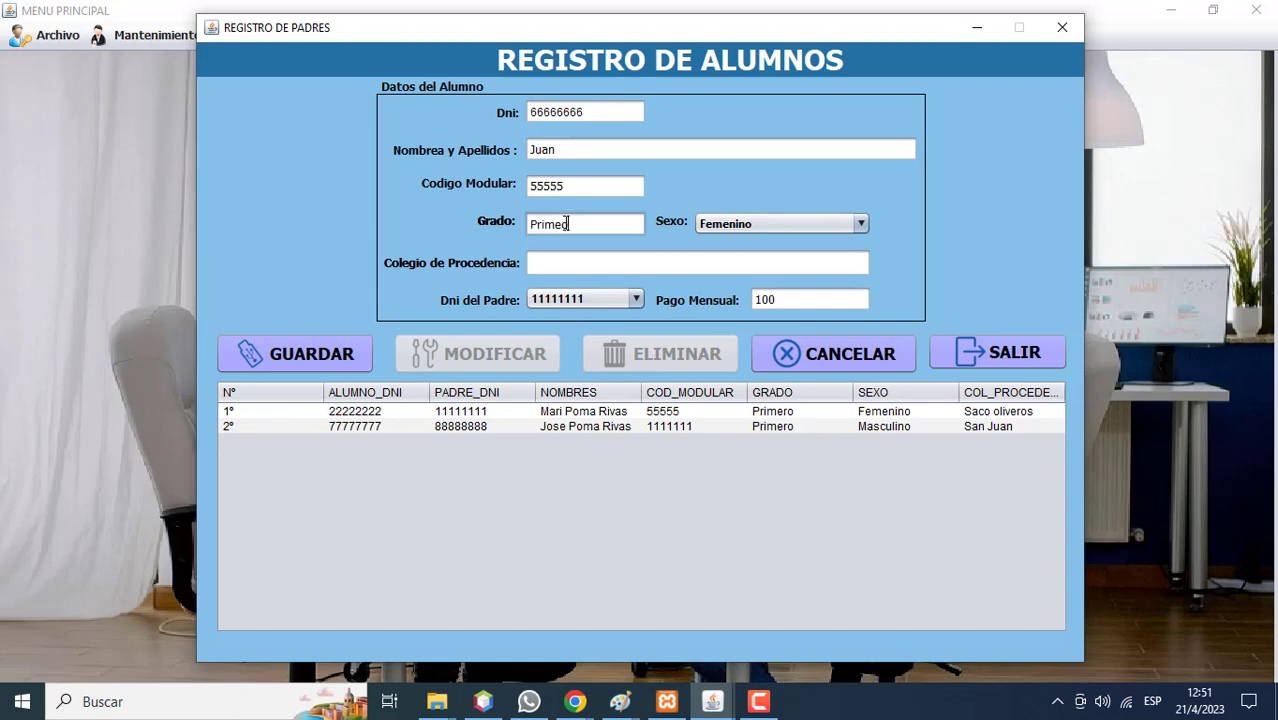
pyautogui.press('BackSpace')
pyautogui.write('o')
# Set school Saco oliveros, link the second listed parent, save, then load the second student's record.
pyautogui.click(555, 266)
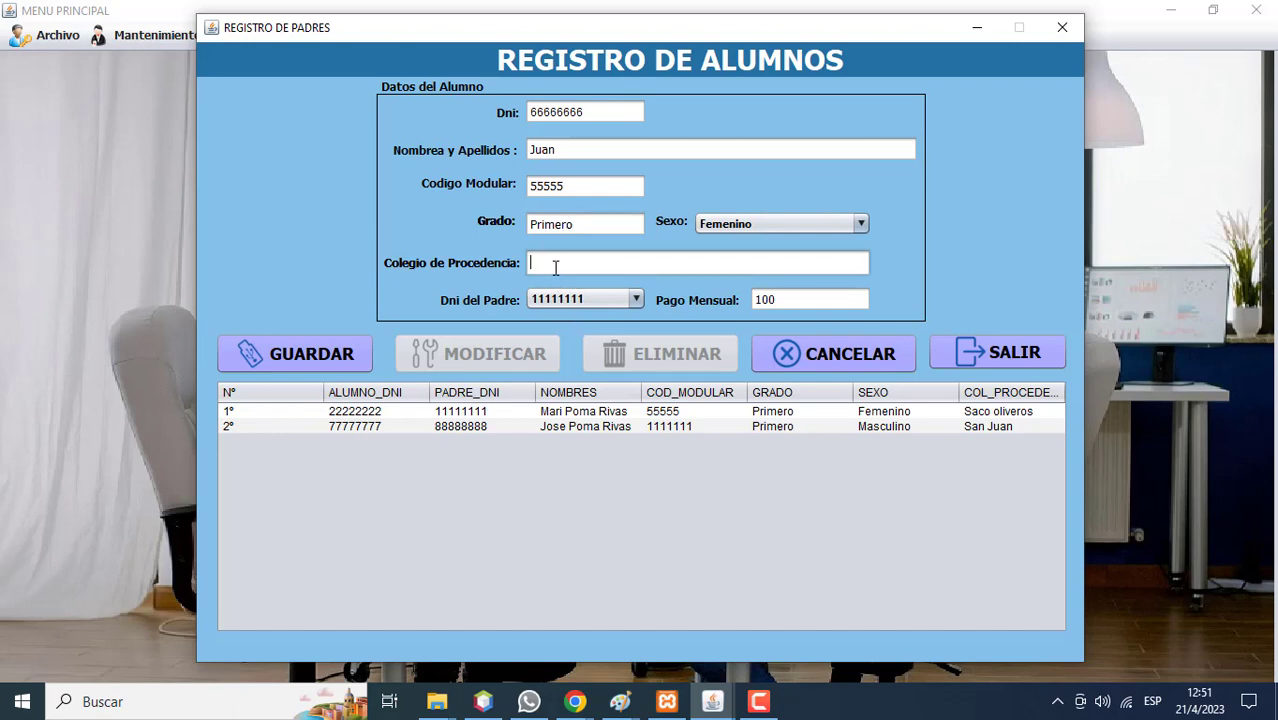
pyautogui.write('Saco oliveros')
pyautogui.click(566, 299)
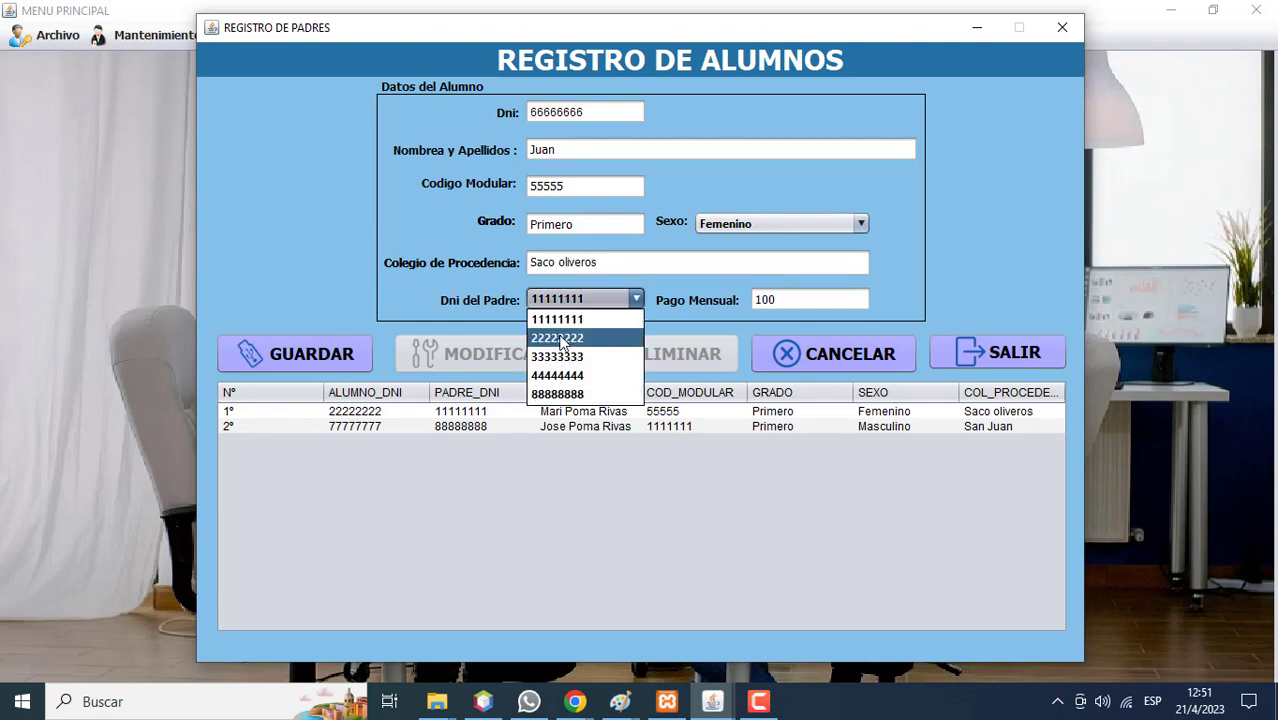
pyautogui.click(562, 340)
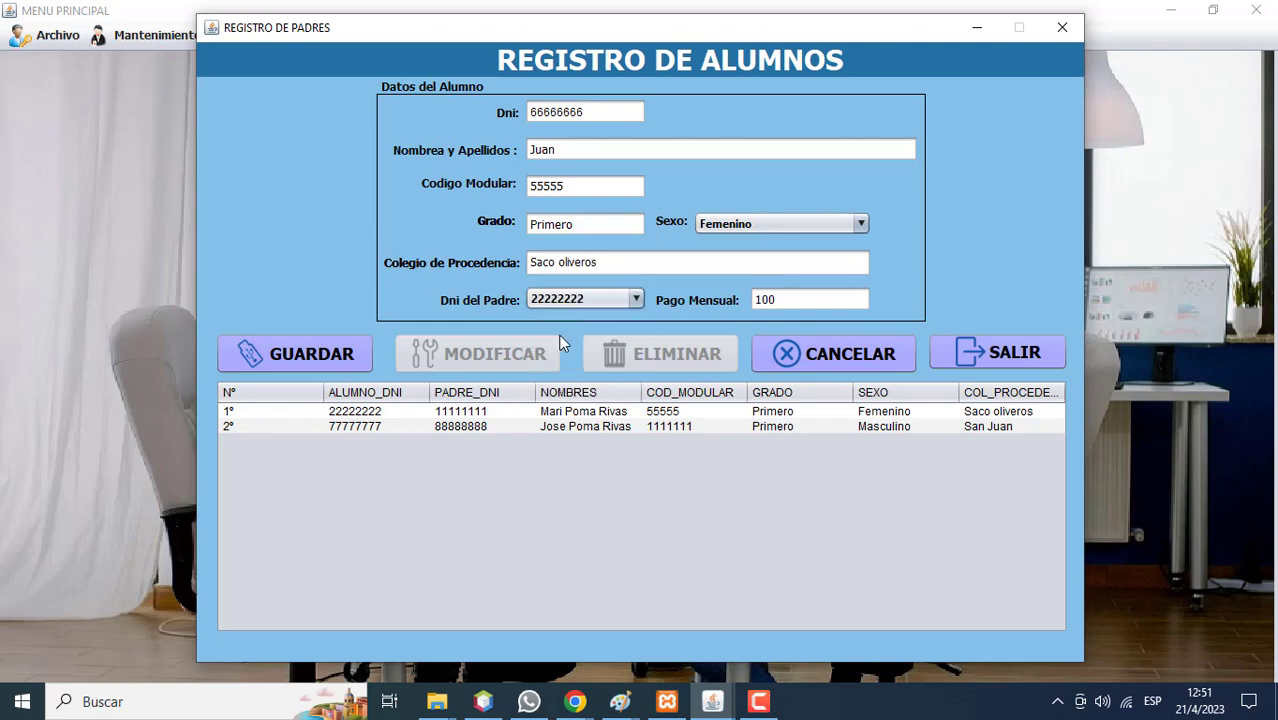
pyautogui.click(352, 362)
pyautogui.click(732, 380)
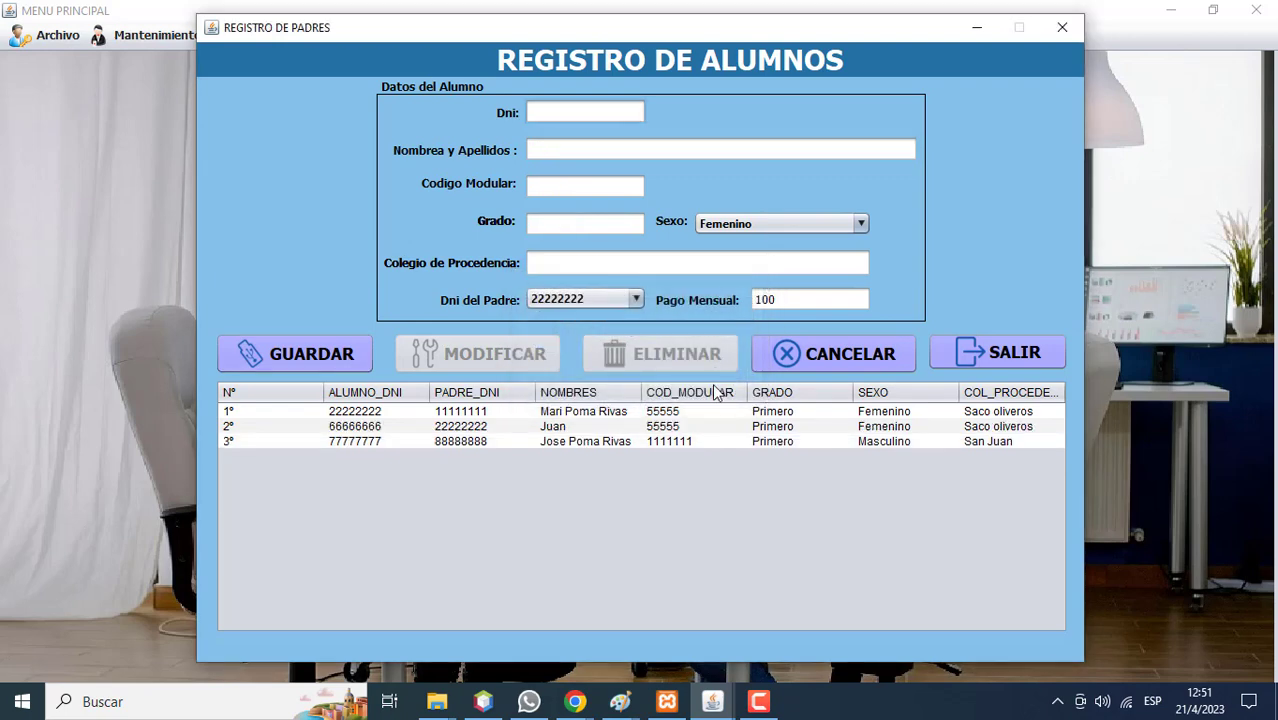
pyautogui.click(583, 428)
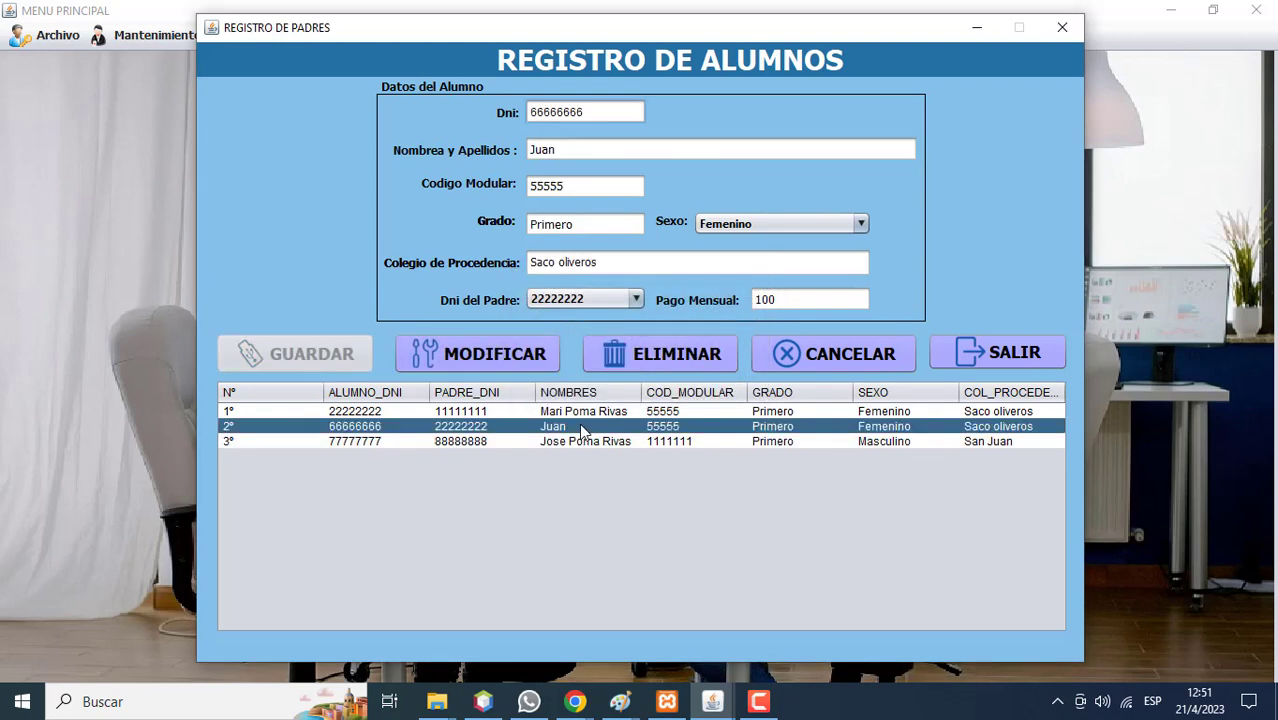
# Complete the second student's surname and change the modular code to 9999888, saving with MODIFICAR.
pyautogui.click(581, 157)
pyautogui.write('Pomalaya')
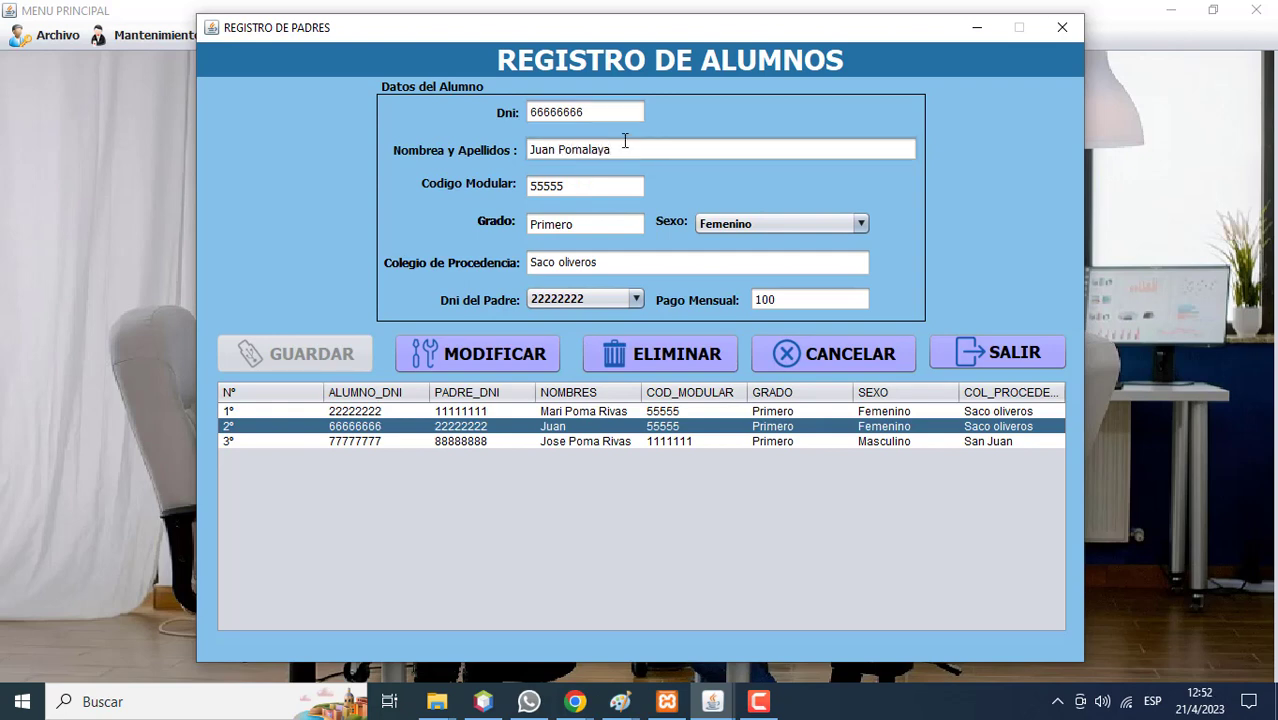
pyautogui.click(605, 187)
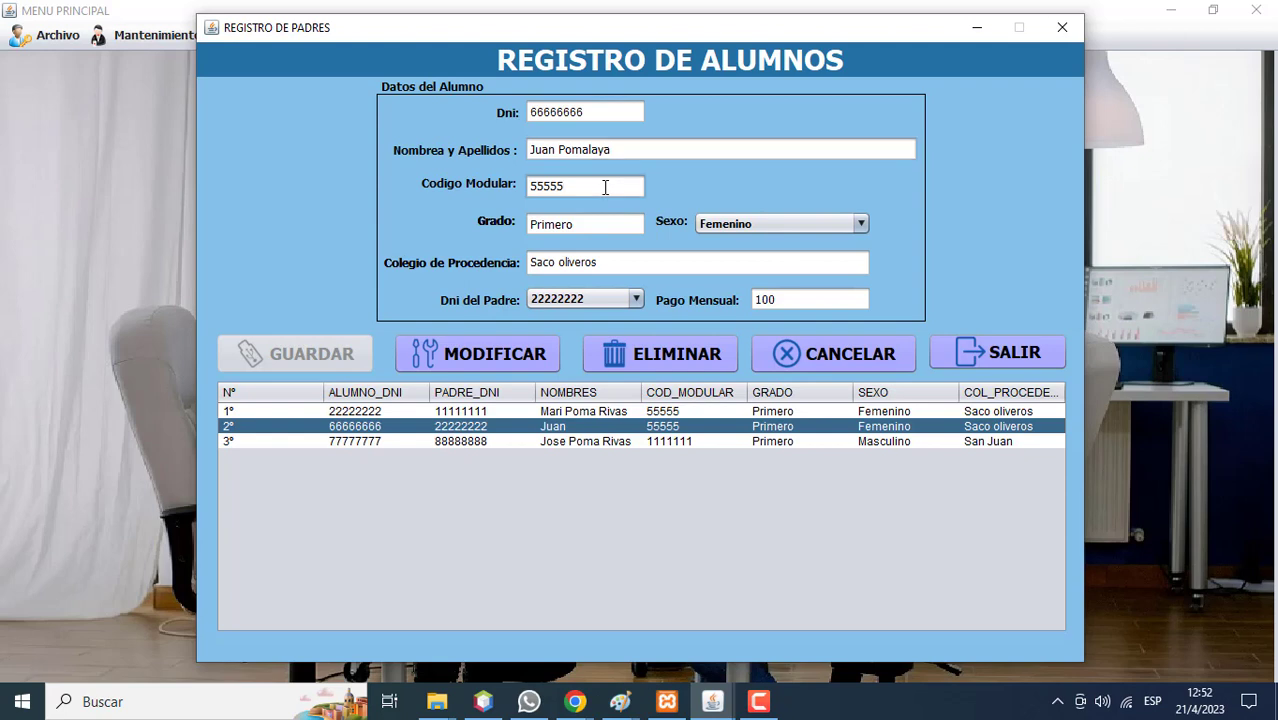
pyautogui.press('BackSpace')
pyautogui.press('BackSpace')
pyautogui.press('BackSpace')
pyautogui.press('BackSpace')
pyautogui.write('9999888')
pyautogui.click(452, 354)
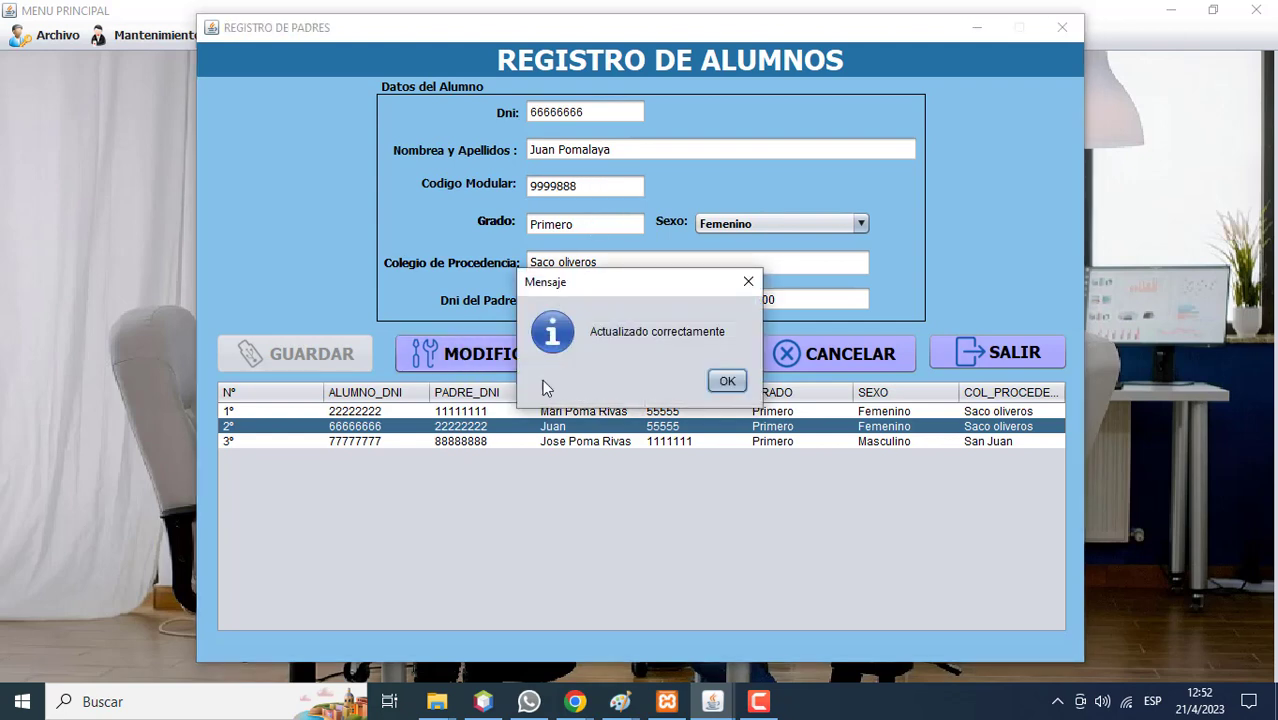
pyautogui.click(715, 390)
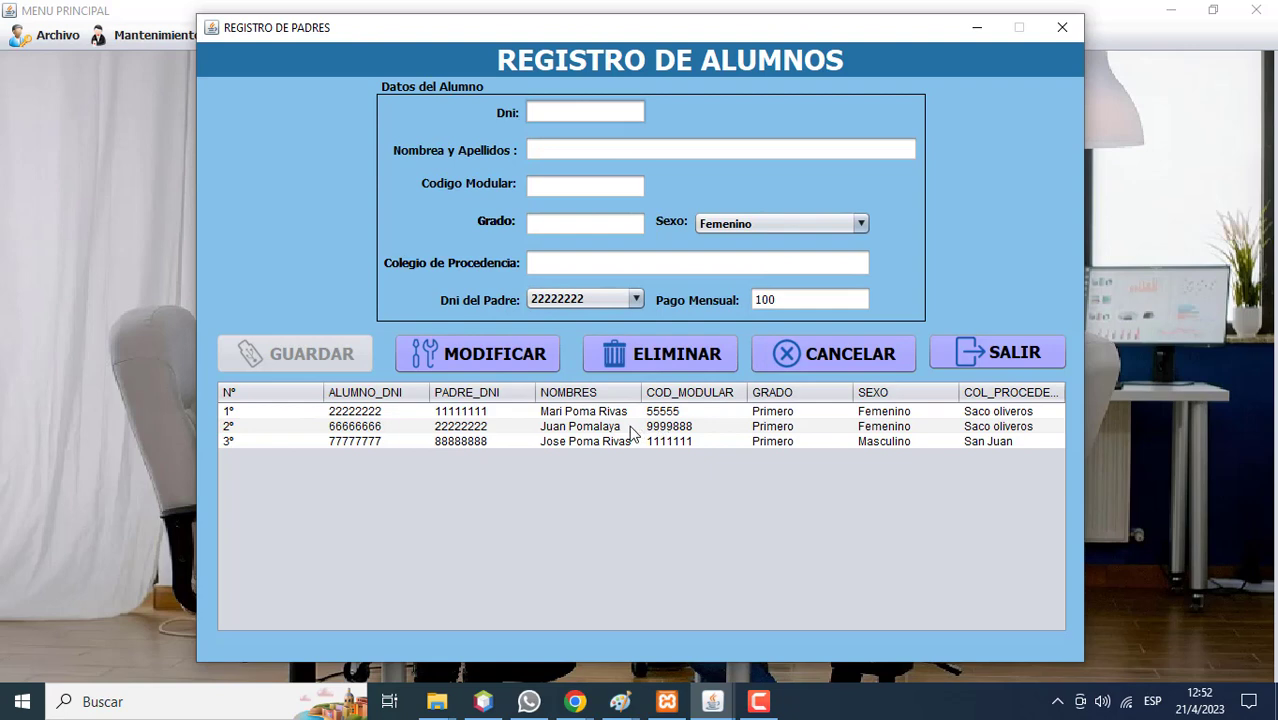
pyautogui.click(641, 353)
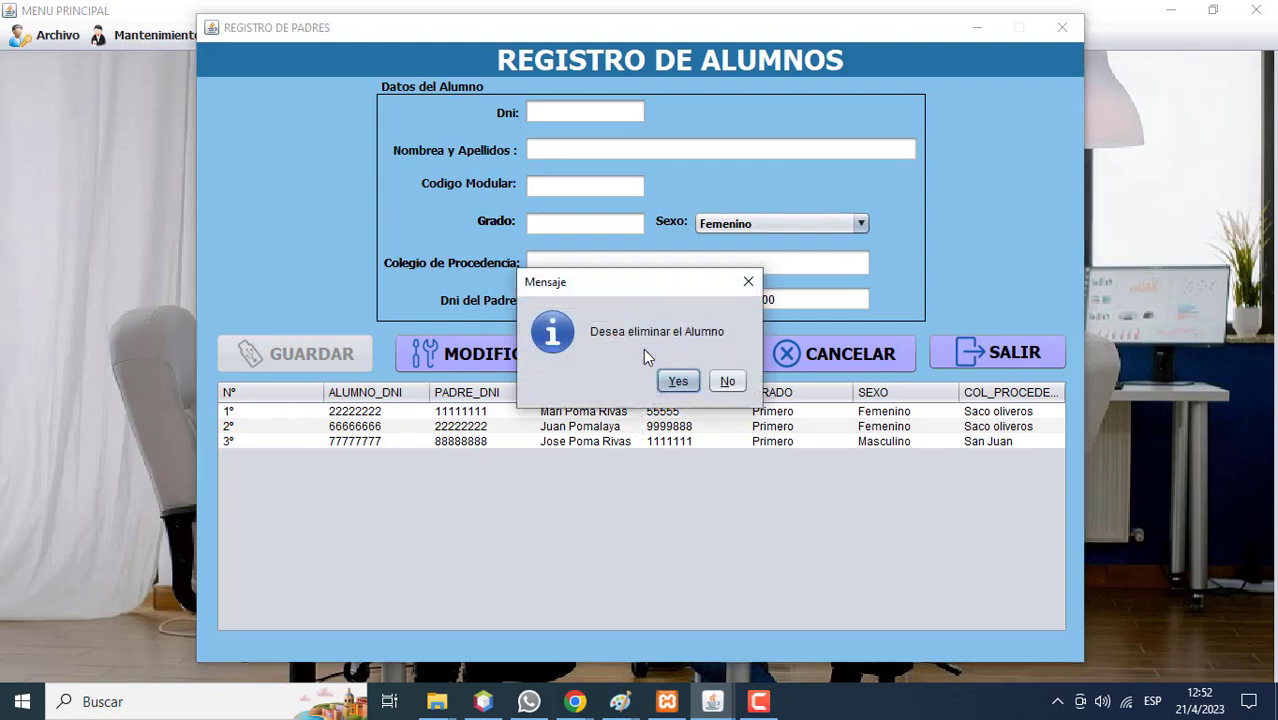
# Decline the student deletion, close Registro de Alumnos, and open the Mantenimiento menu.
pyautogui.click(727, 381)
pyautogui.click(727, 381)
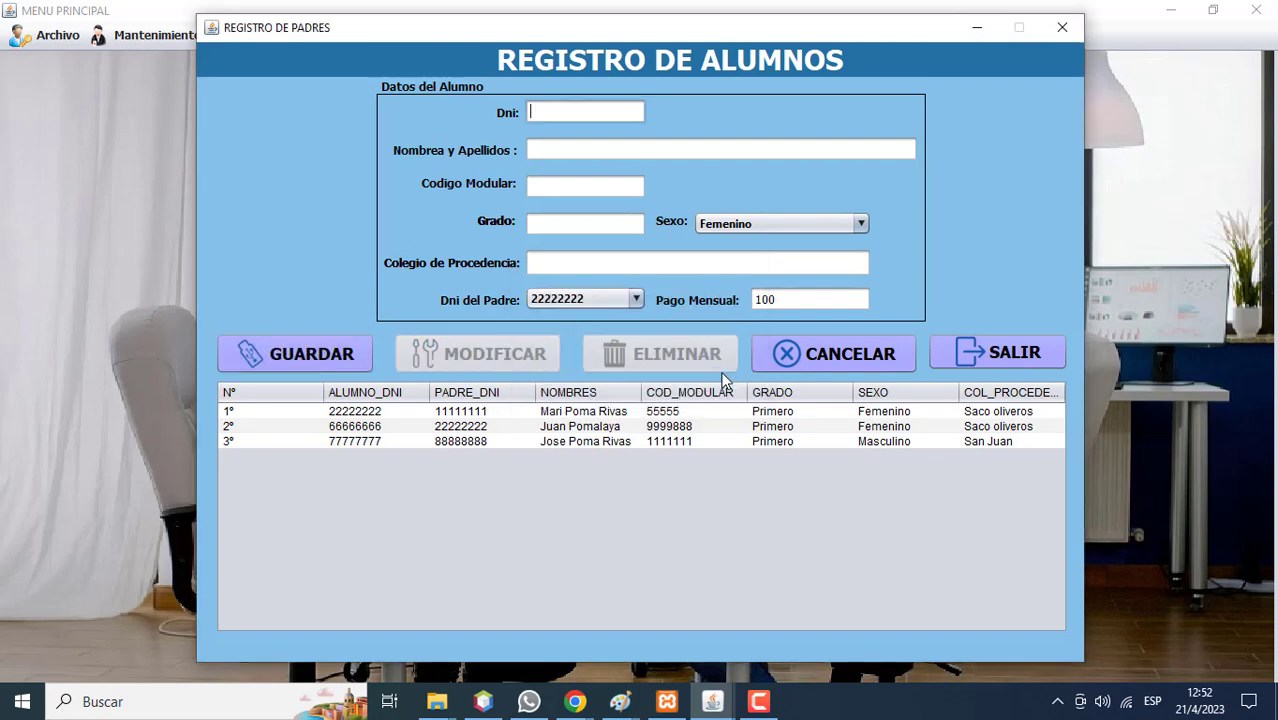
pyautogui.click(984, 355)
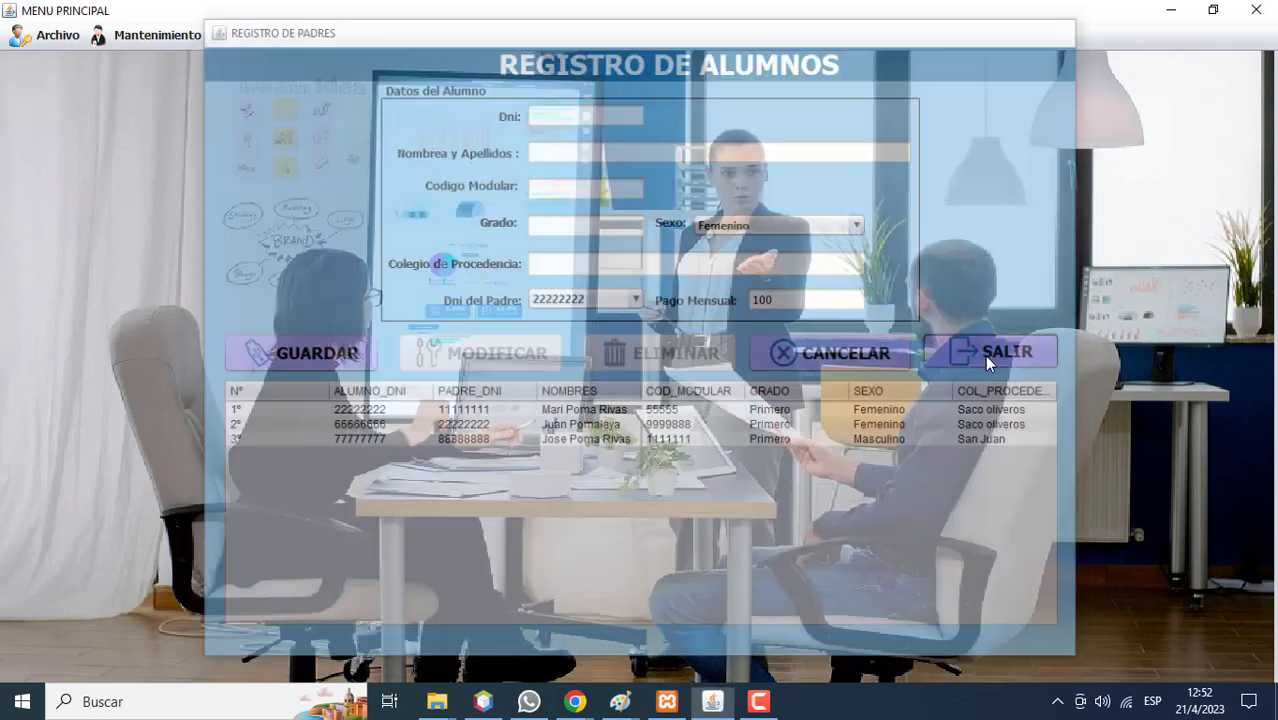
pyautogui.click(160, 36)
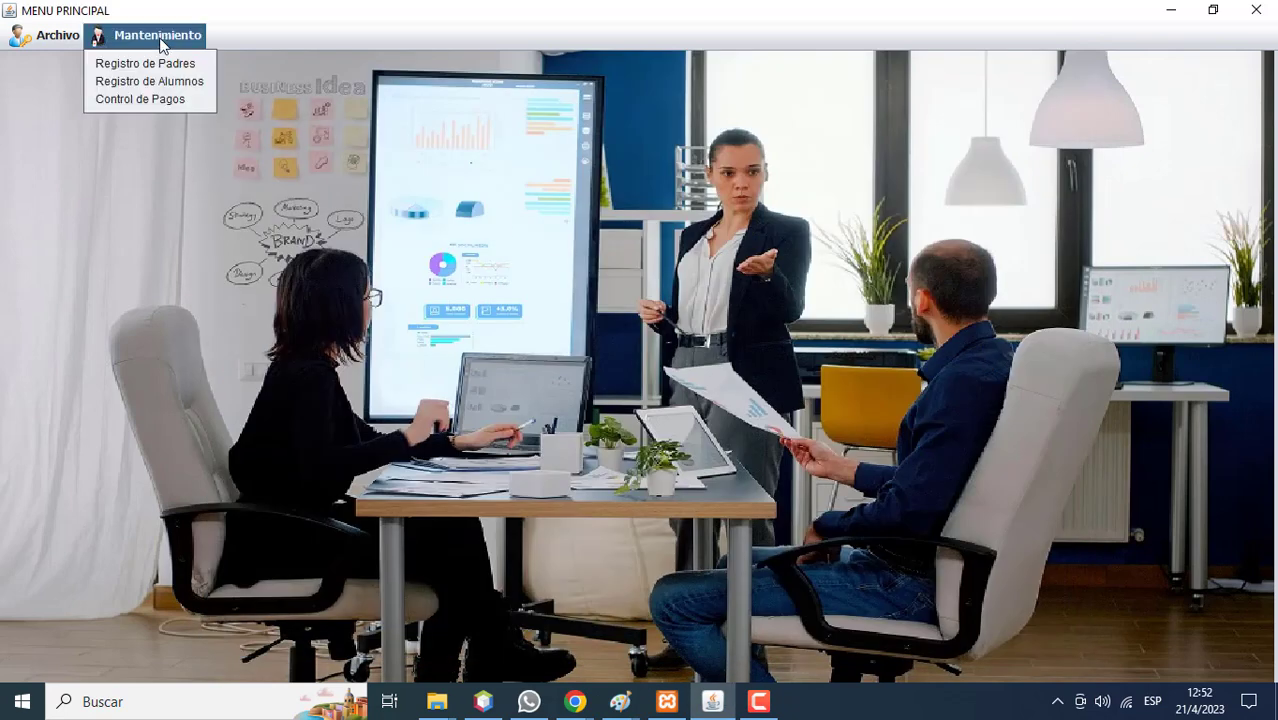
pyautogui.click(172, 98)
pyautogui.write('1')
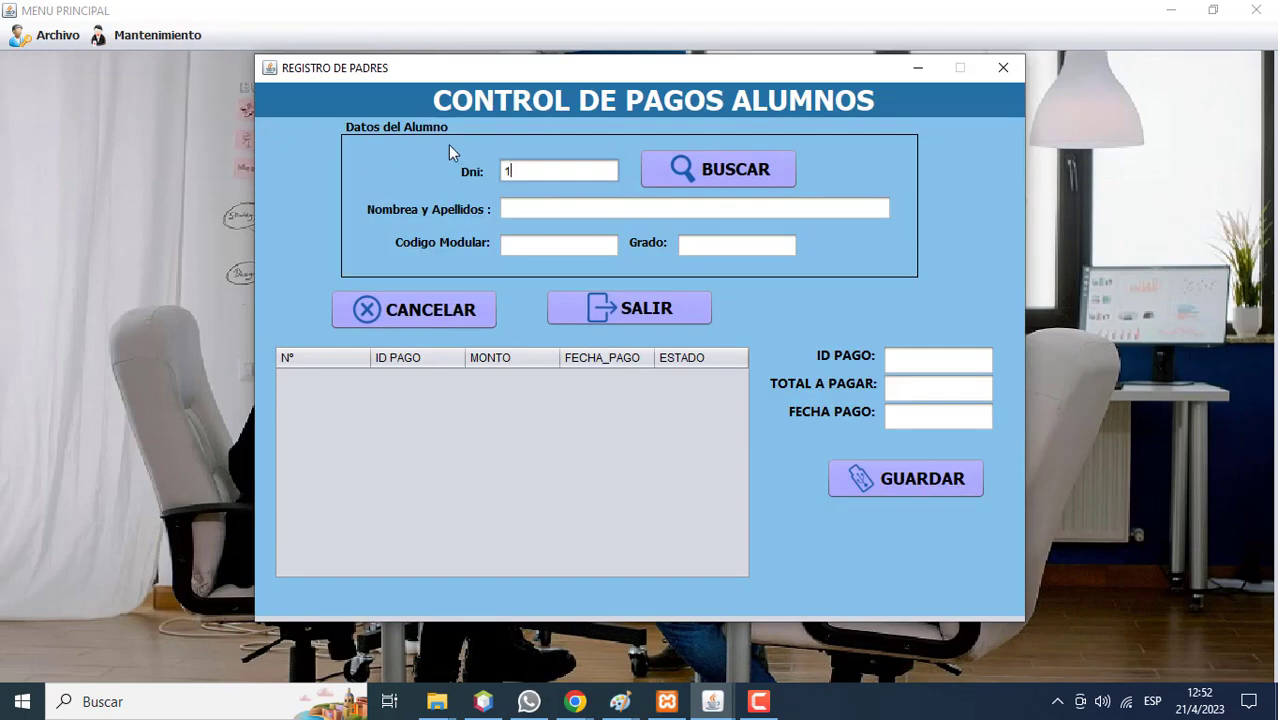
pyautogui.write('1111111')
pyautogui.click(665, 164)
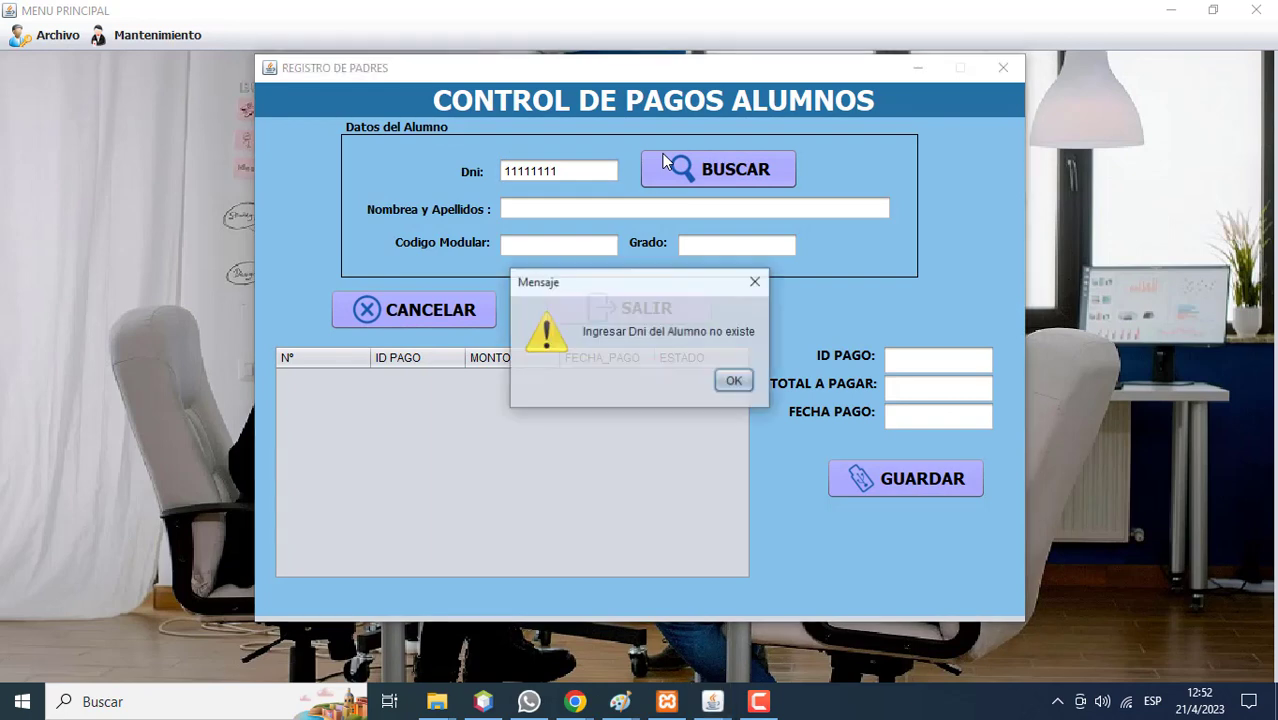
pyautogui.click(733, 384)
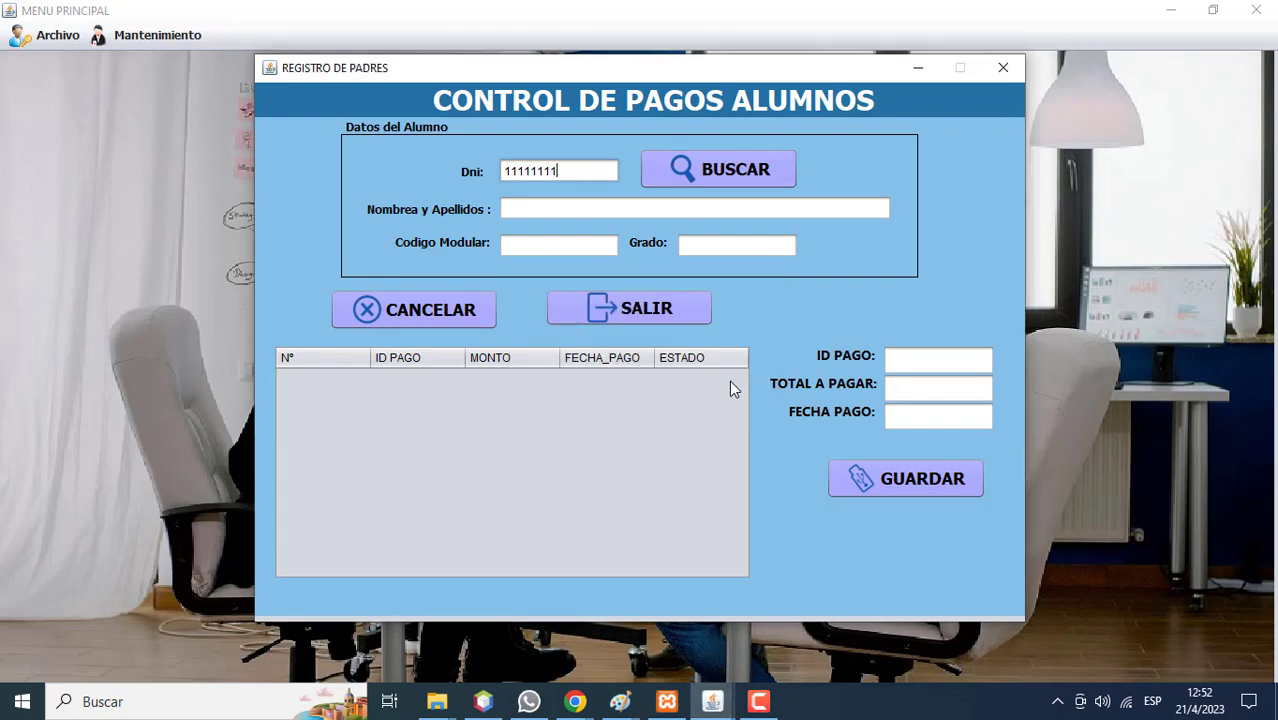
pyautogui.click(660, 306)
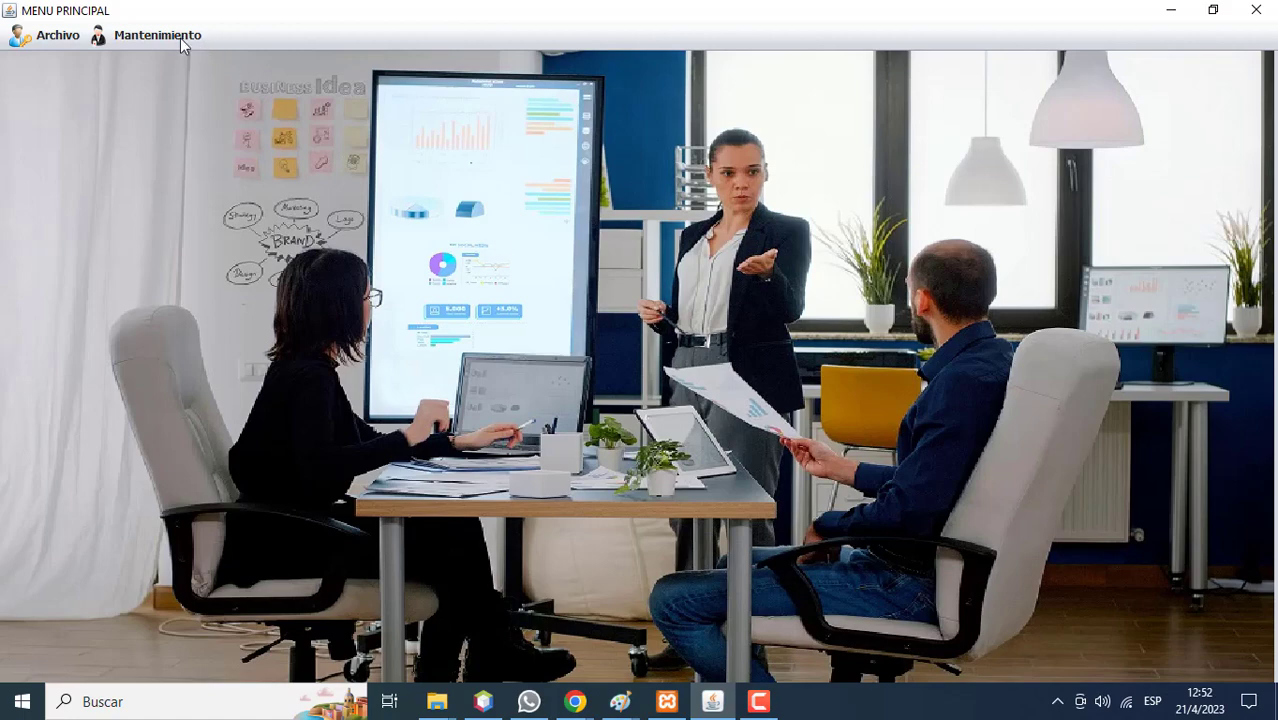
pyautogui.click(180, 38)
pyautogui.click(187, 78)
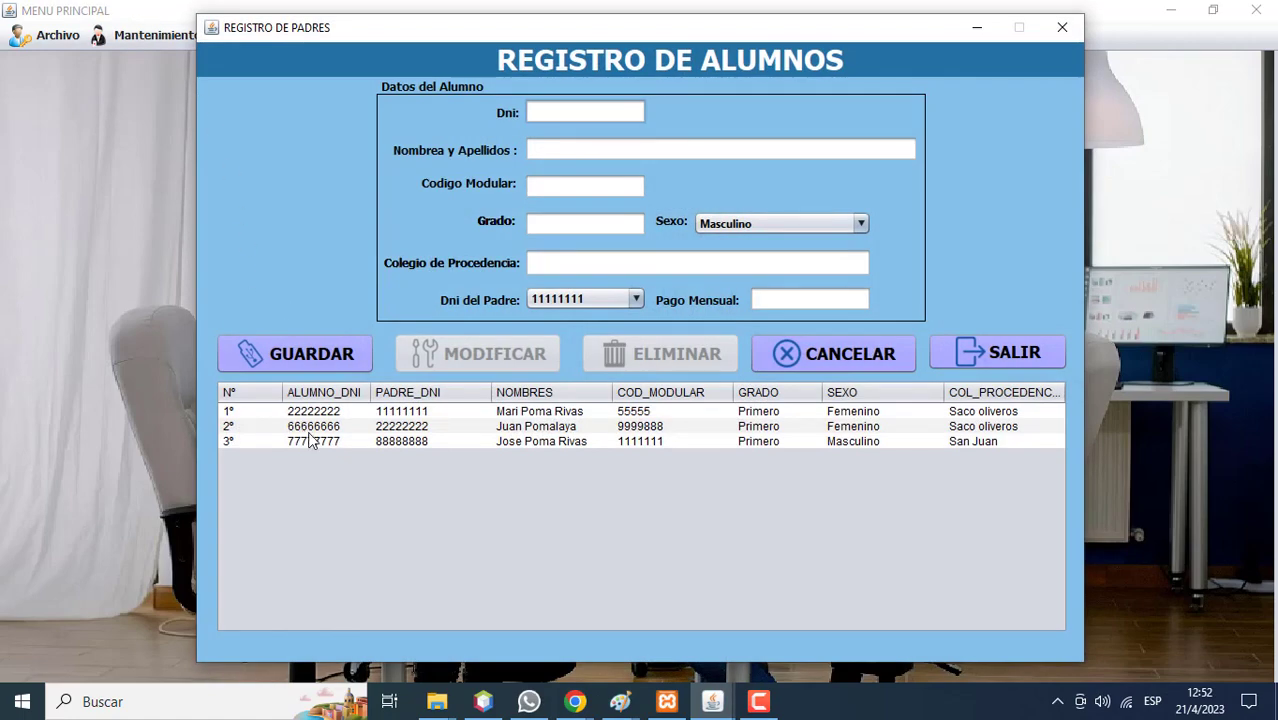
pyautogui.click(996, 357)
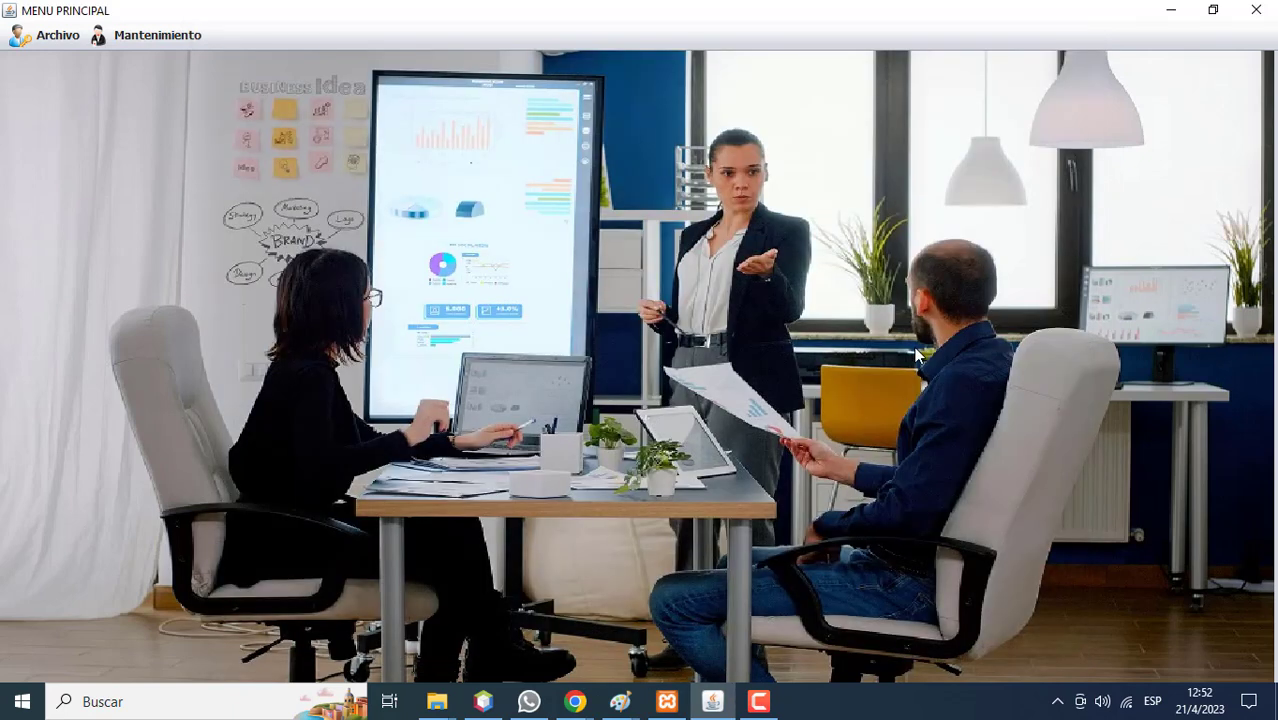
pyautogui.click(164, 38)
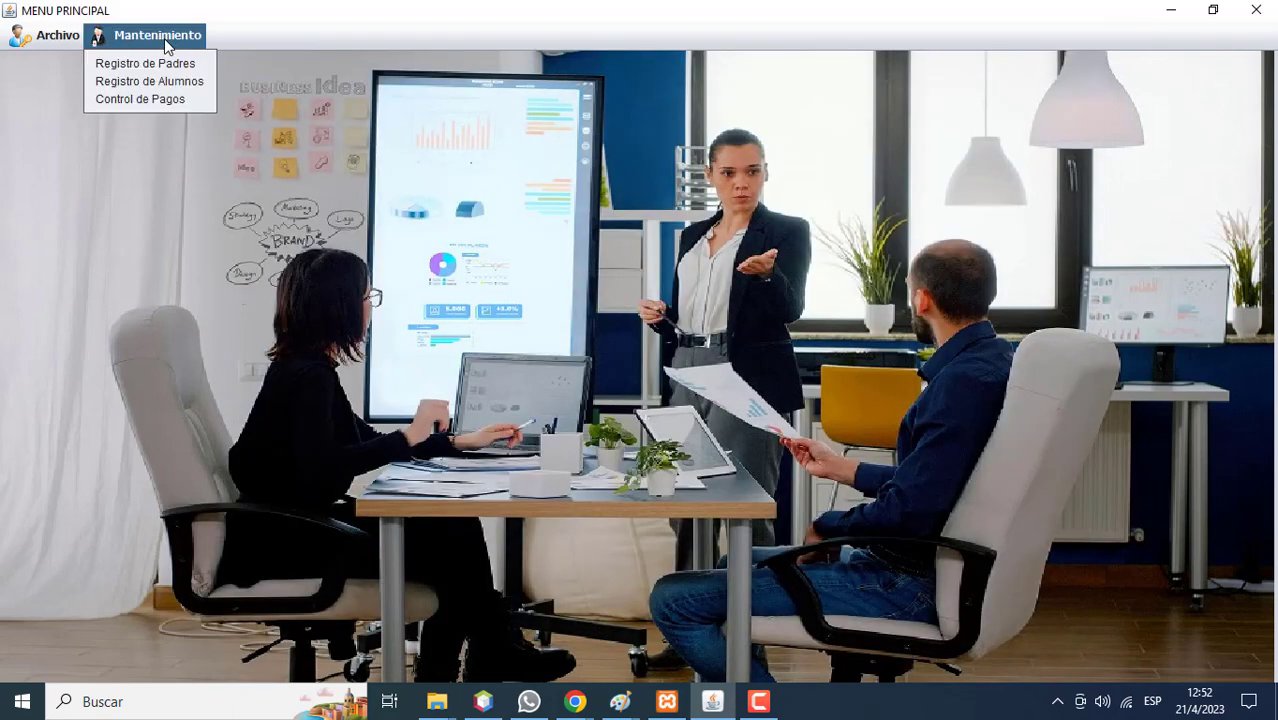
# Look up the student by DNI in Control de Pagos and pay payment 100 with 300.
pyautogui.click(167, 92)
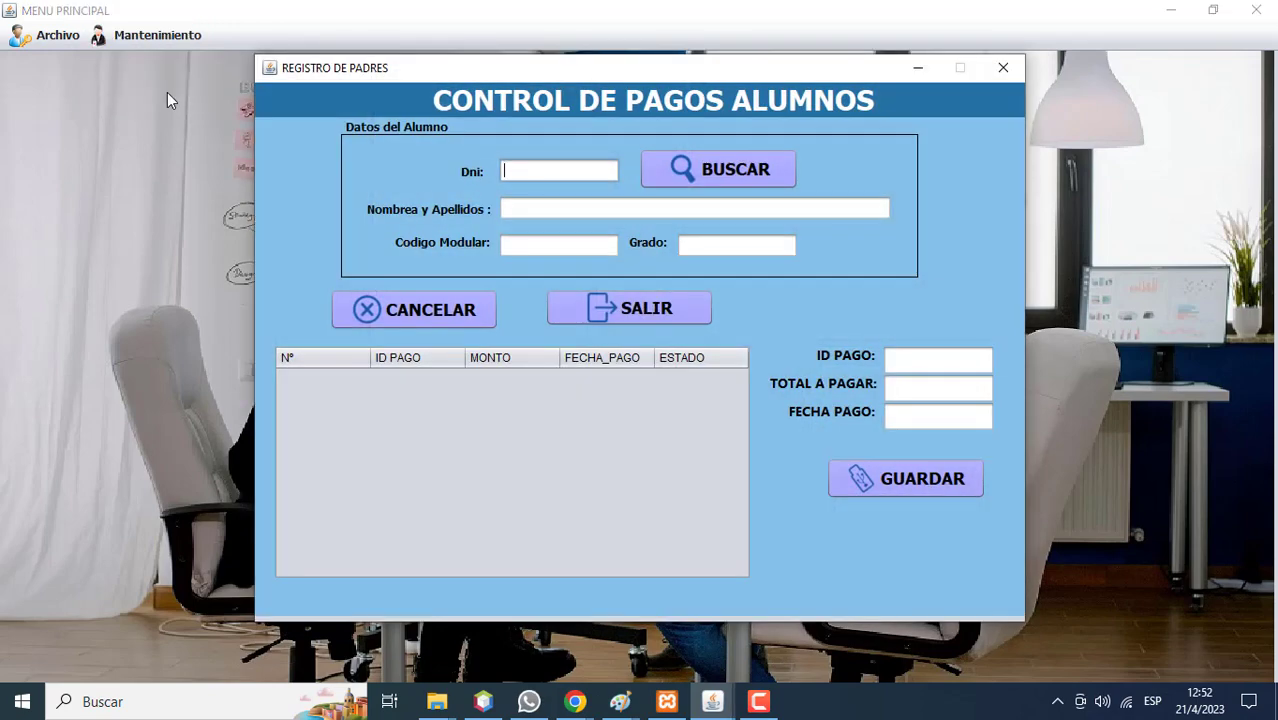
pyautogui.write('22222222')
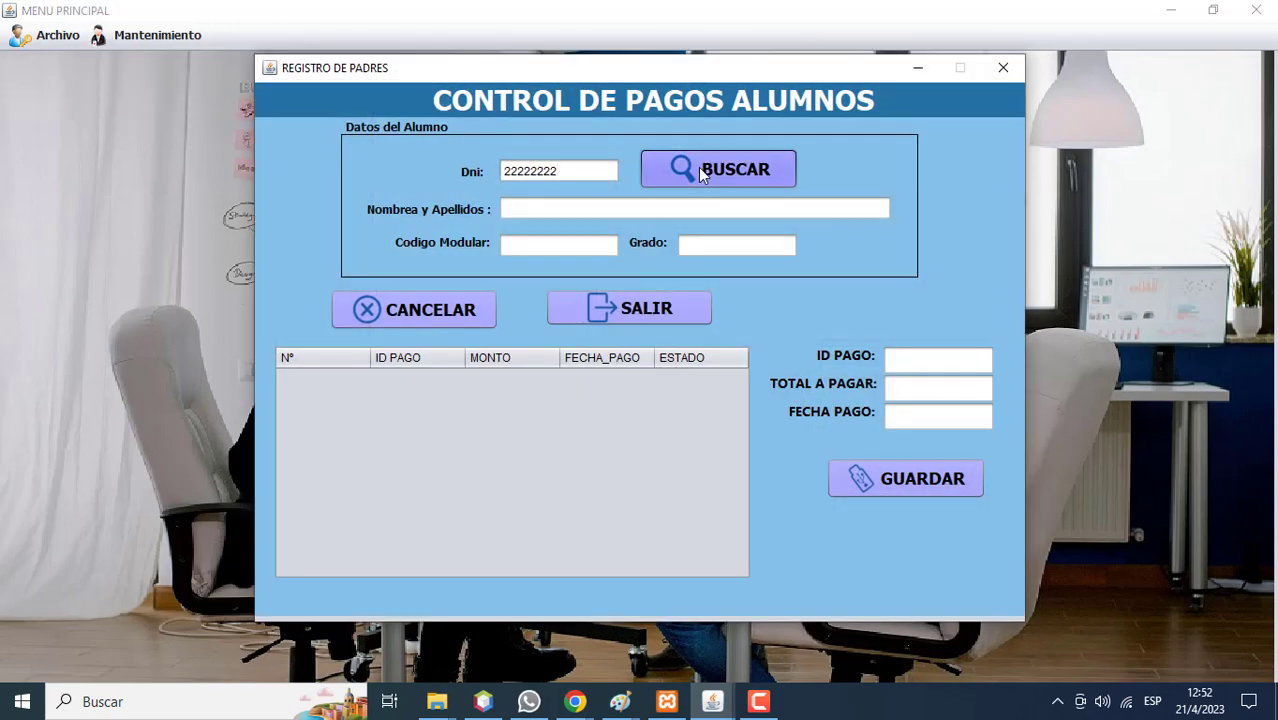
pyautogui.click(700, 168)
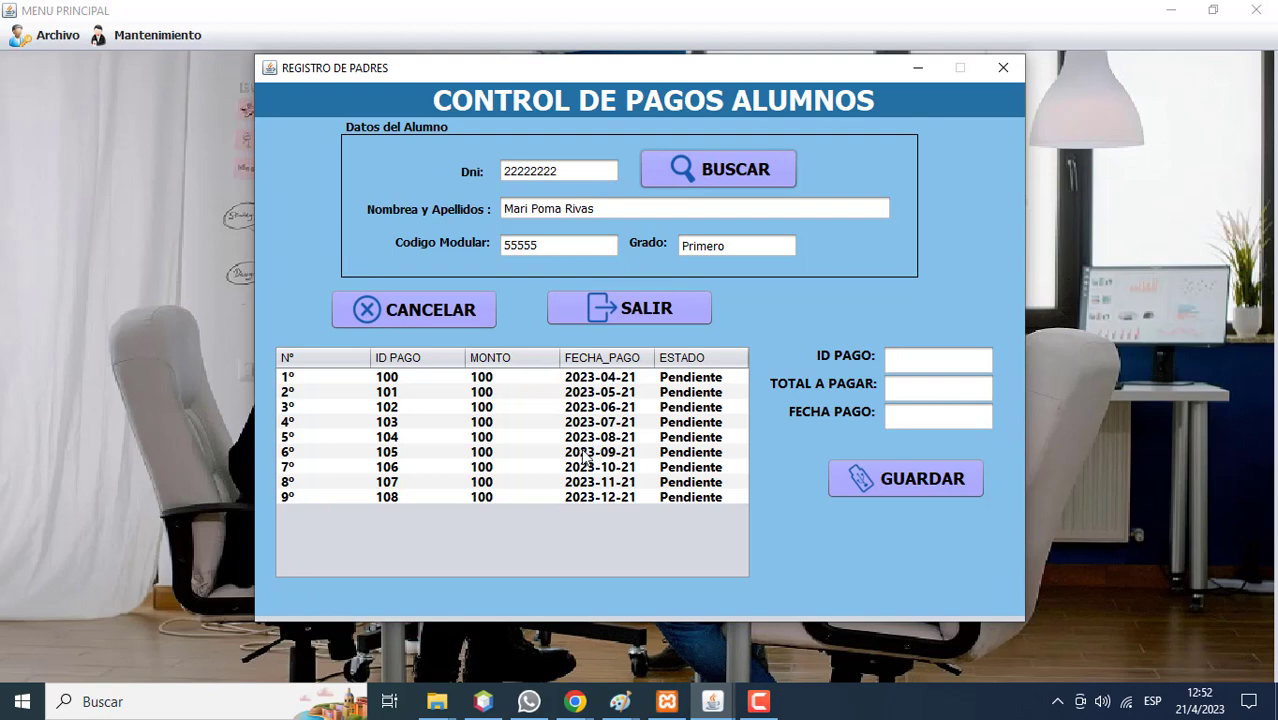
pyautogui.click(511, 383)
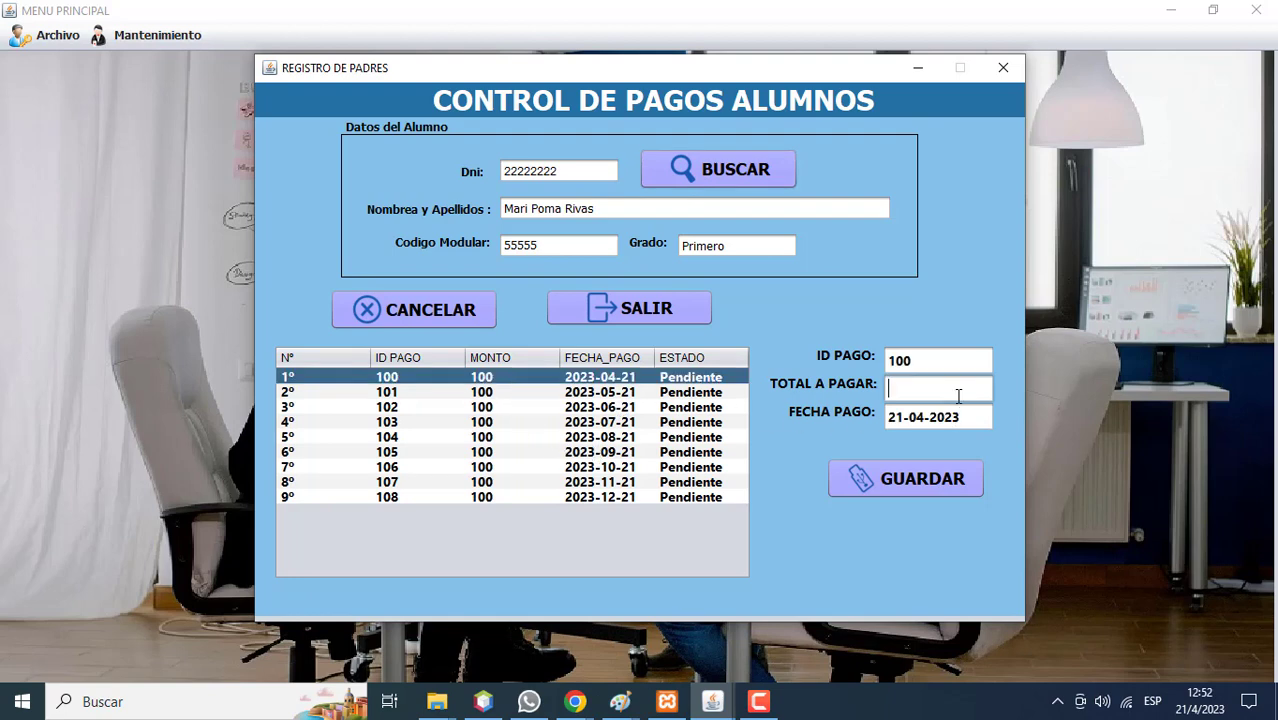
pyautogui.write('300')
pyautogui.click(920, 485)
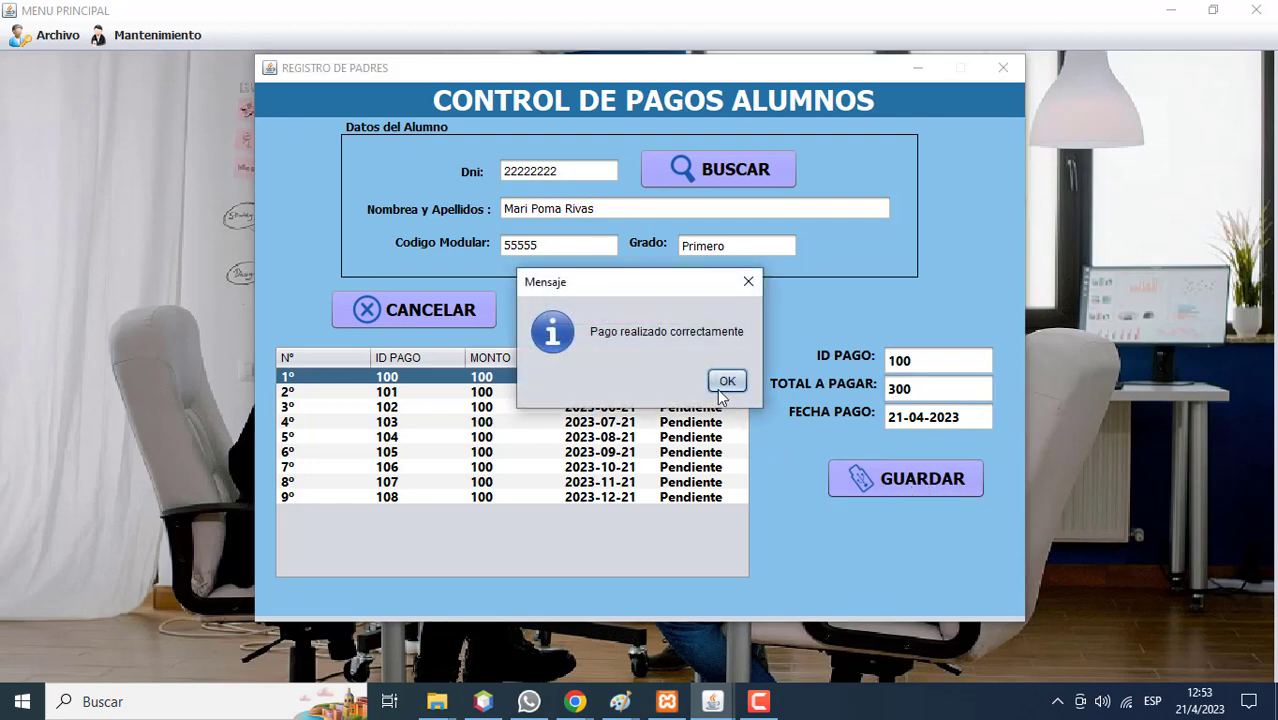
pyautogui.click(727, 381)
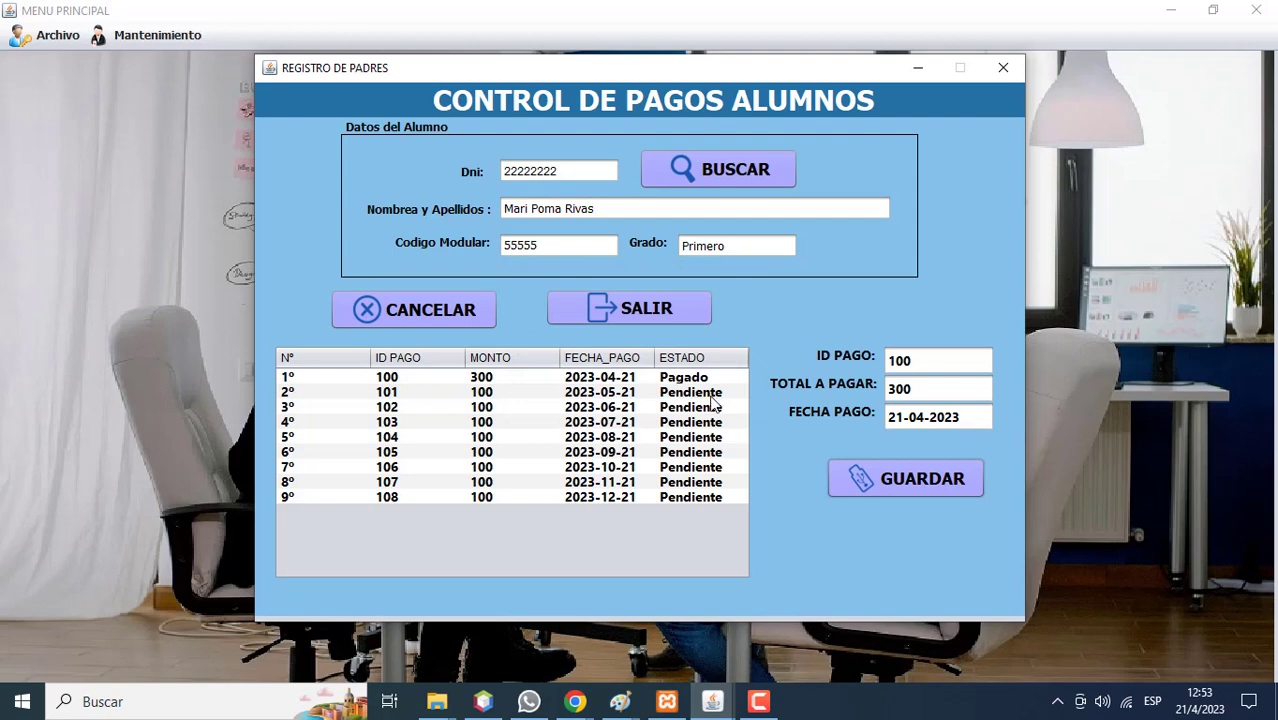
# Pay the May payment, ID 101, with 500 and date it 24-05-2023.
pyautogui.click(716, 396)
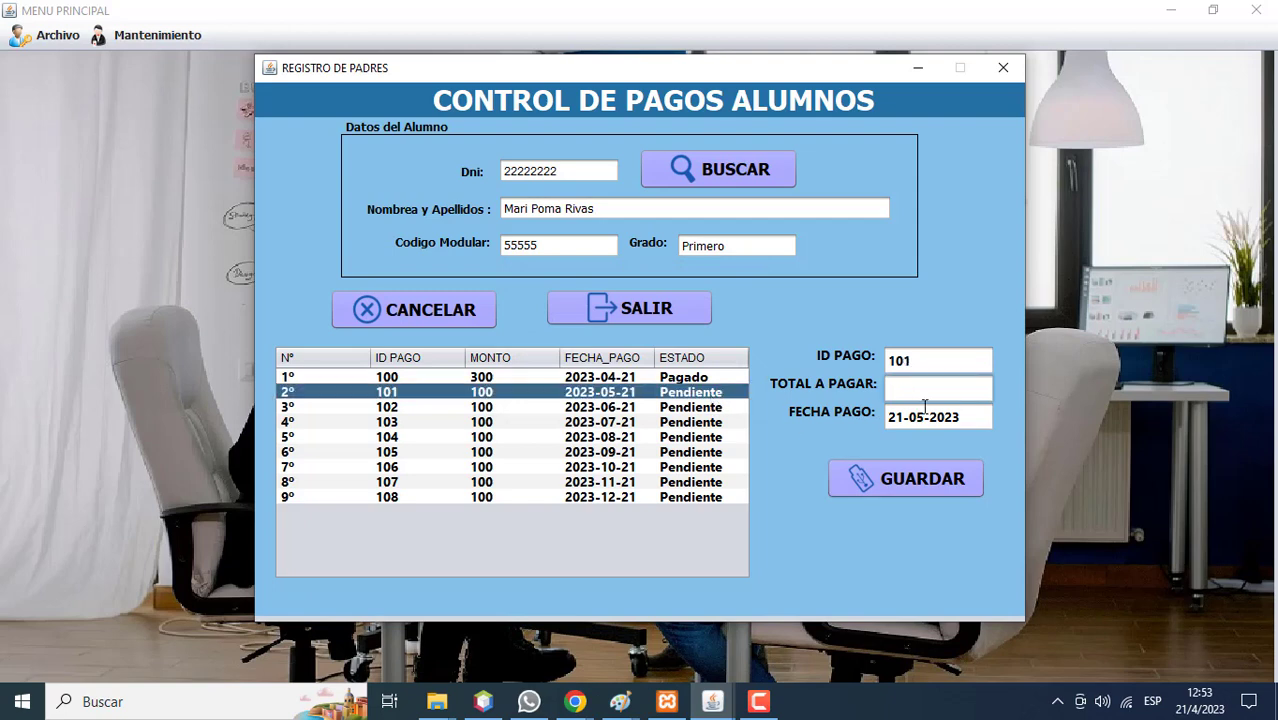
pyautogui.write('500')
pyautogui.click(904, 420)
pyautogui.press('BackSpace')
pyautogui.write('4')
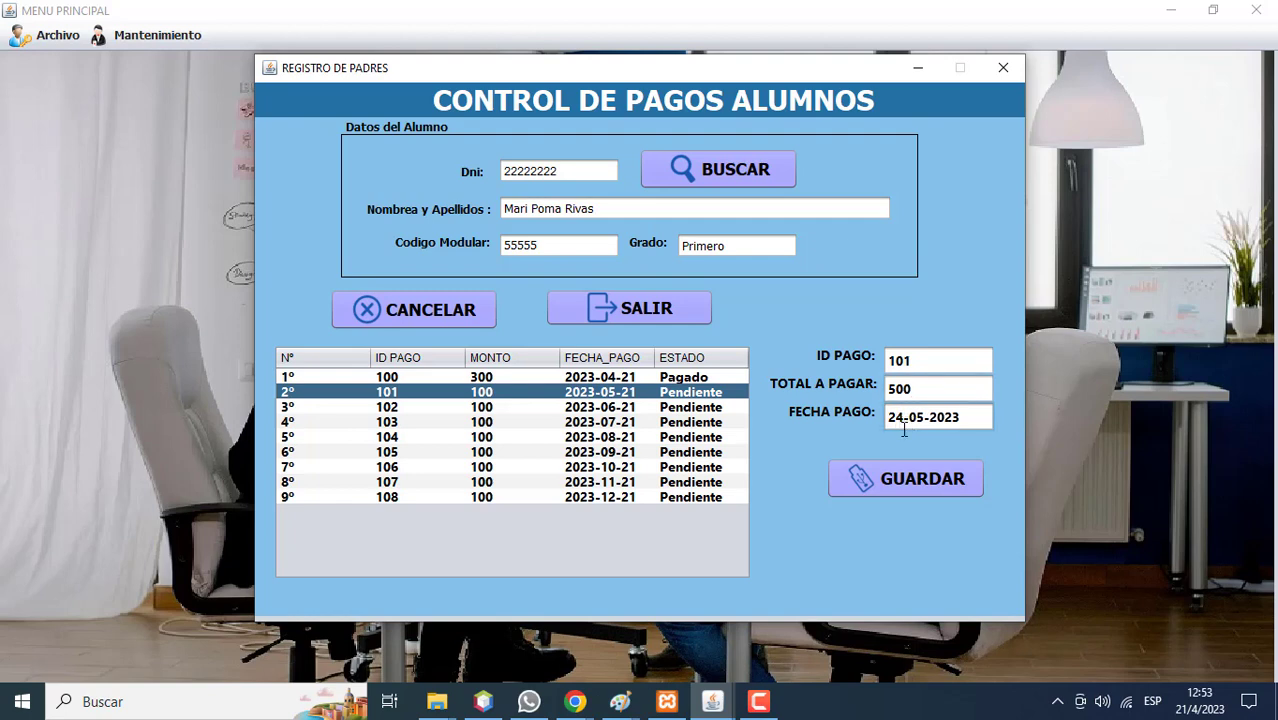
pyautogui.click(881, 486)
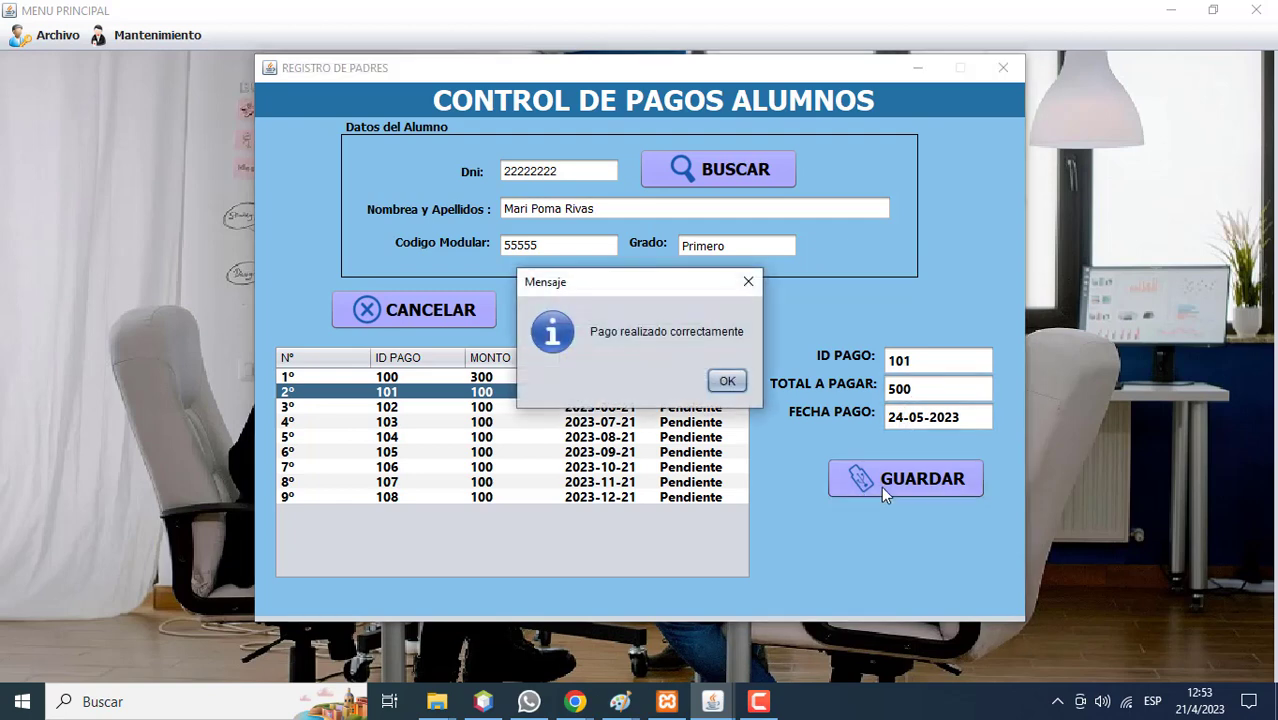
pyautogui.click(726, 382)
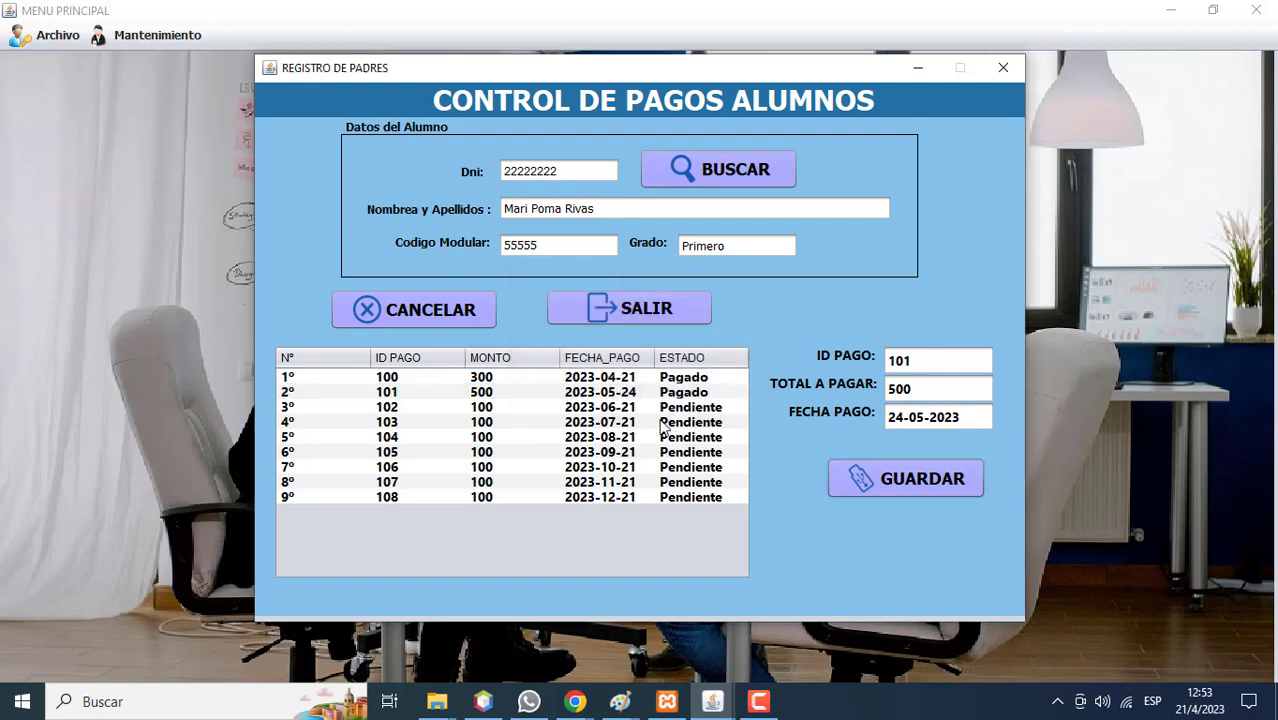
# Pay the June and July payments, IDs 102 and 103, with 200 and 300.
pyautogui.click(624, 410)
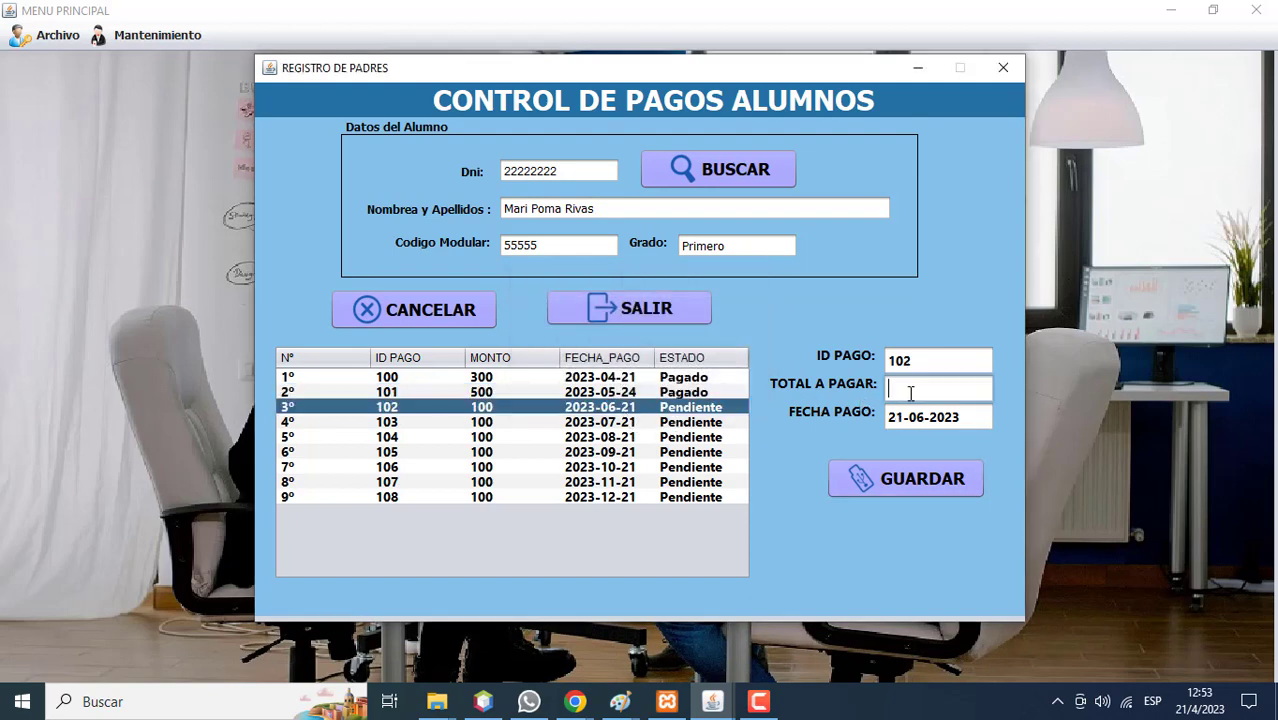
pyautogui.write('200')
pyautogui.click(903, 479)
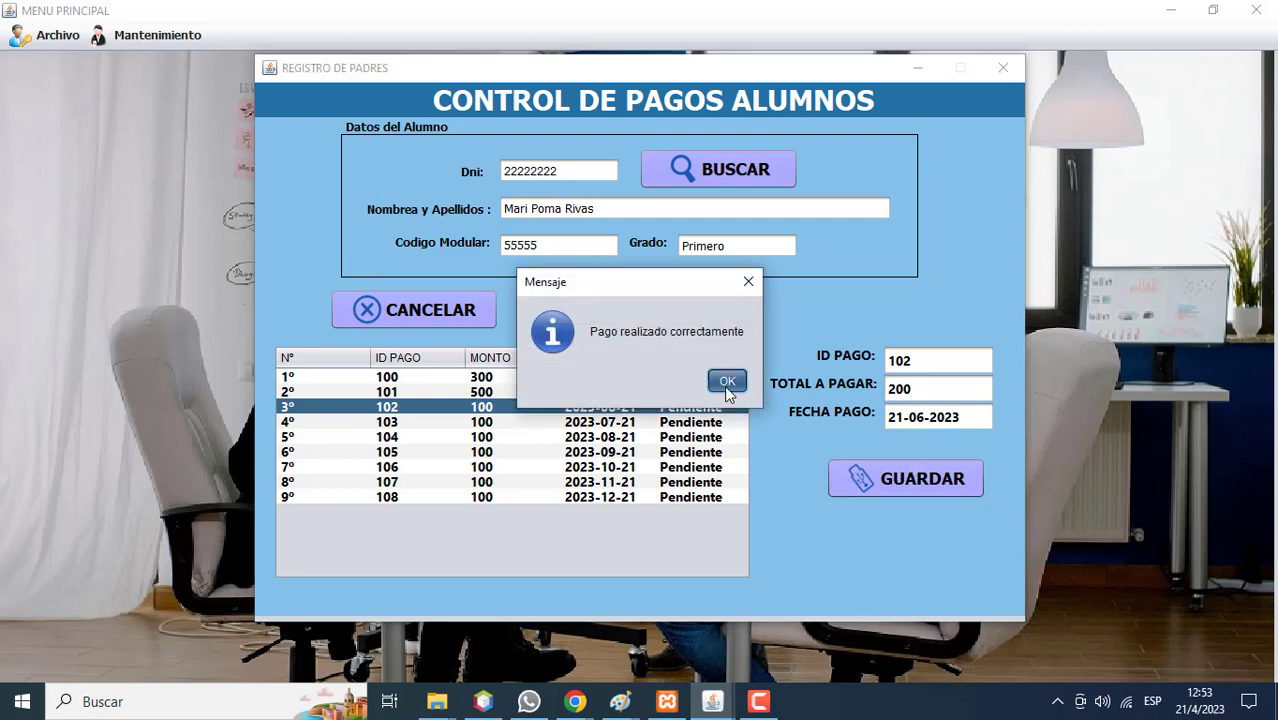
pyautogui.click(727, 382)
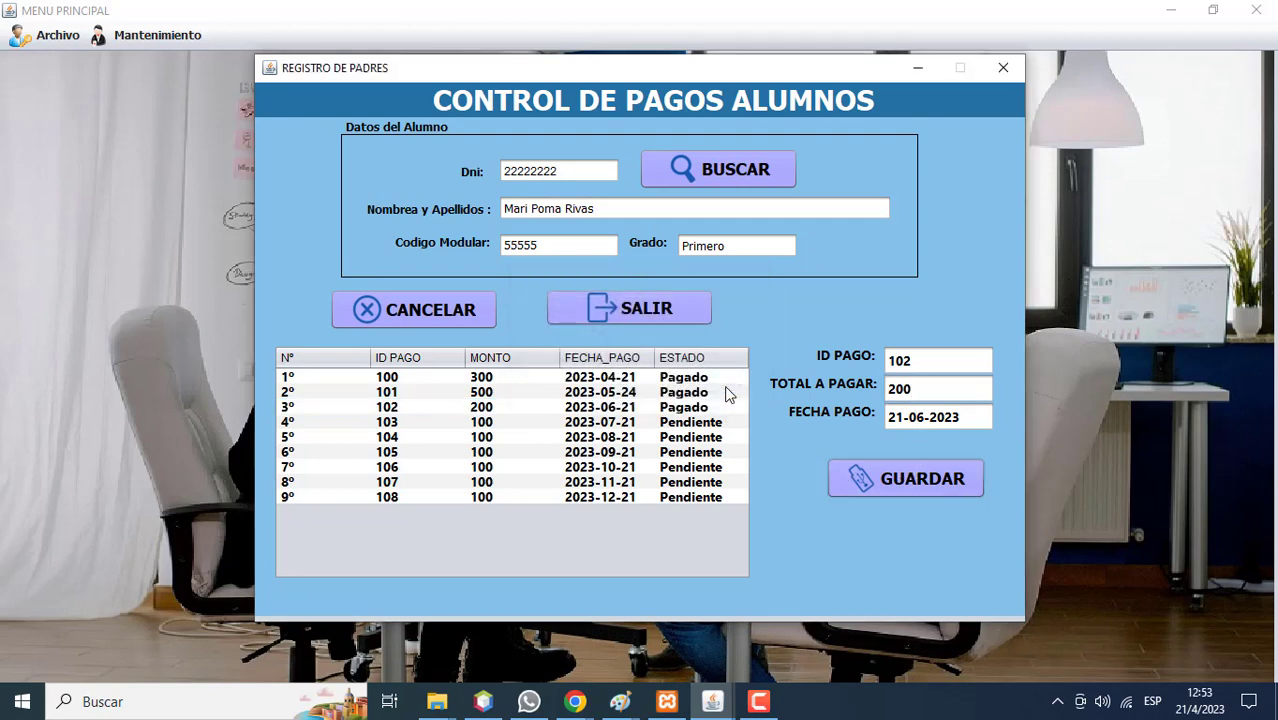
pyautogui.click(687, 422)
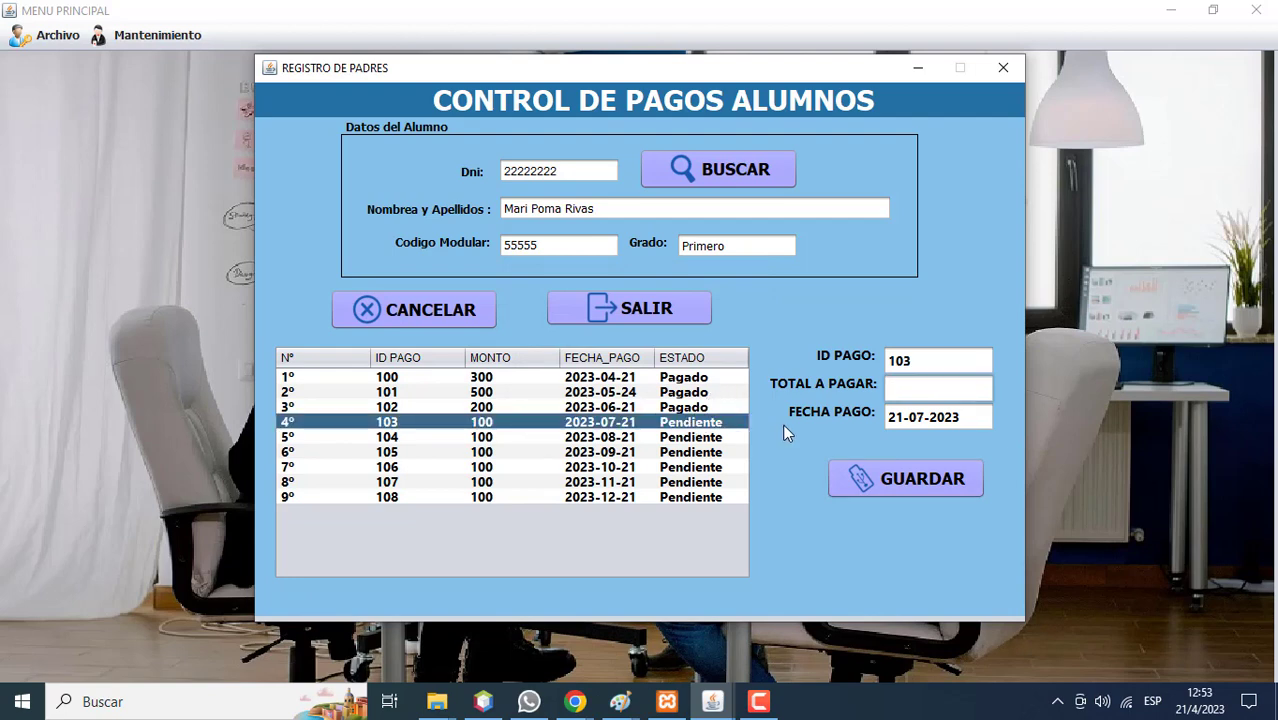
pyautogui.write('300')
pyautogui.click(858, 479)
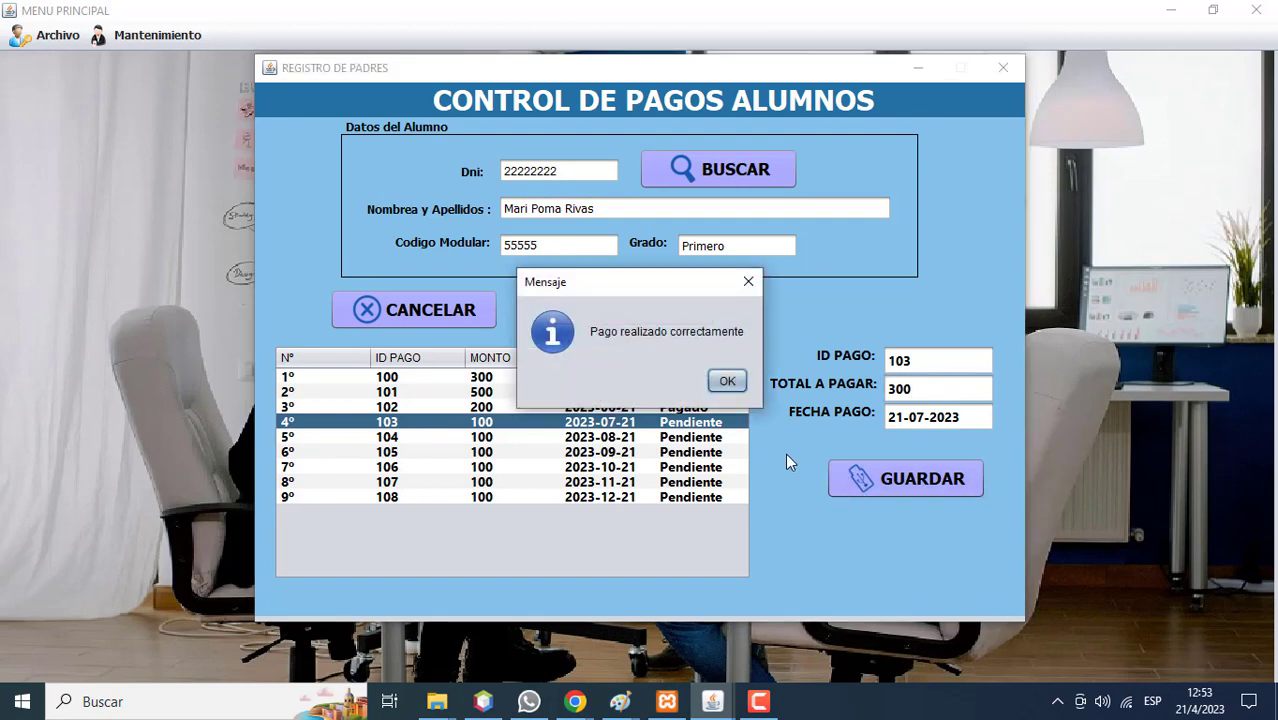
pyautogui.click(718, 384)
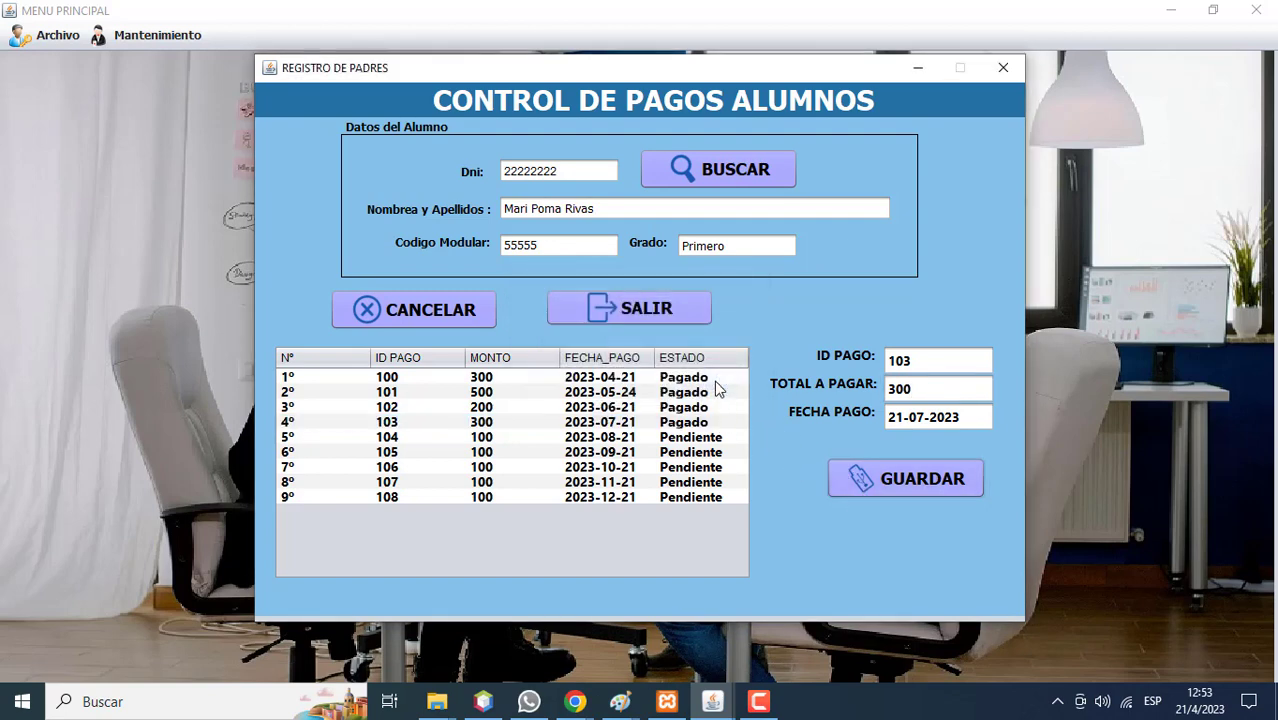
# Pay the August payment, ID 104, with 100 and the September payment, ID 105, with 300.
pyautogui.click(692, 437)
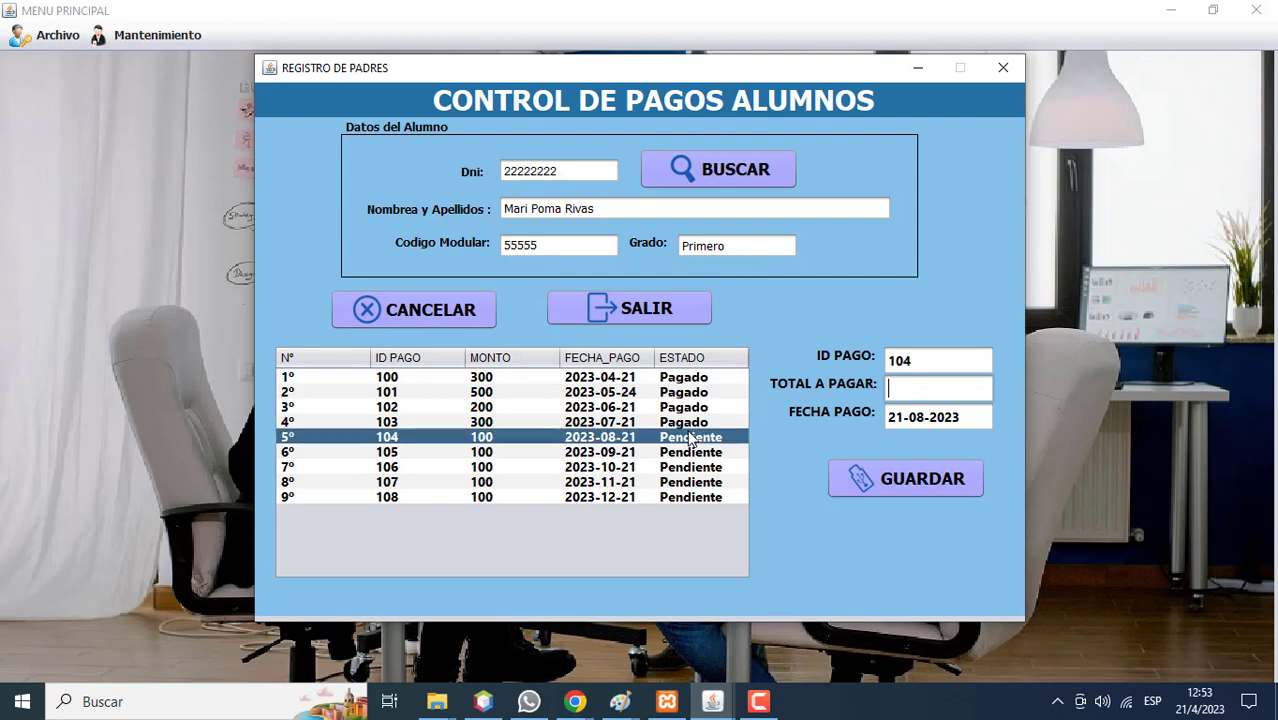
pyautogui.write('100')
pyautogui.click(883, 482)
pyautogui.click(726, 381)
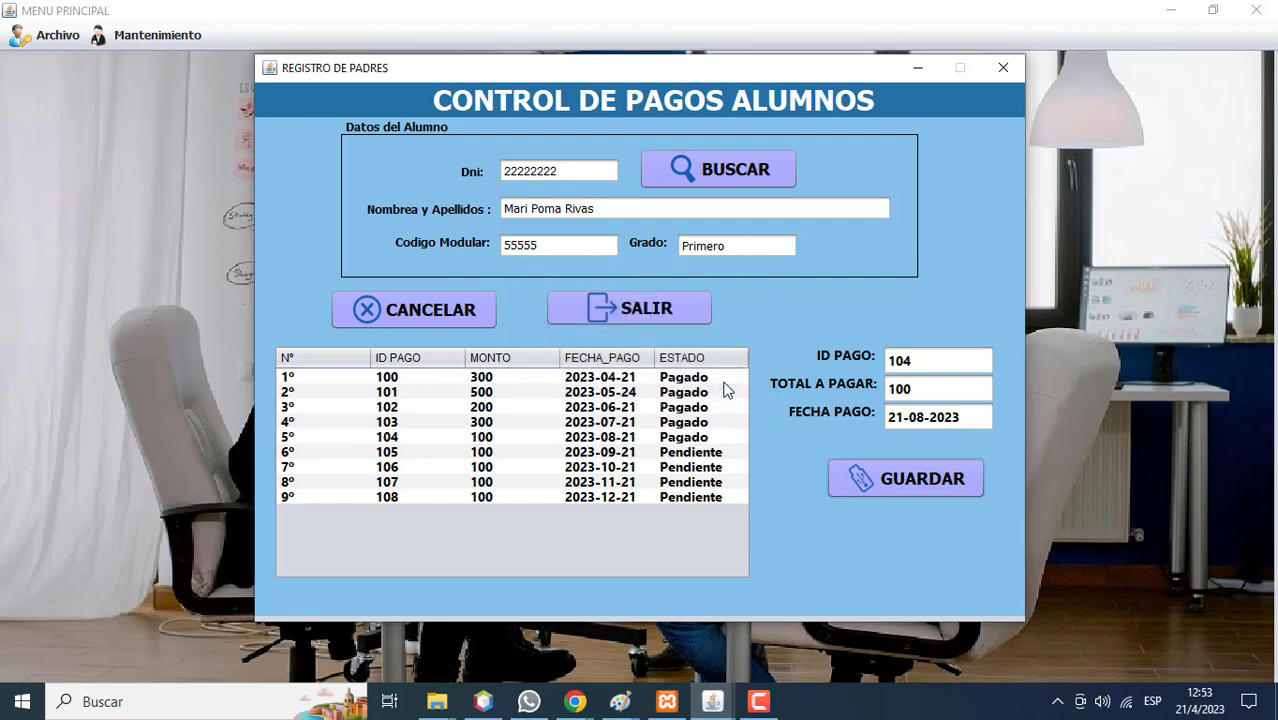
pyautogui.click(700, 453)
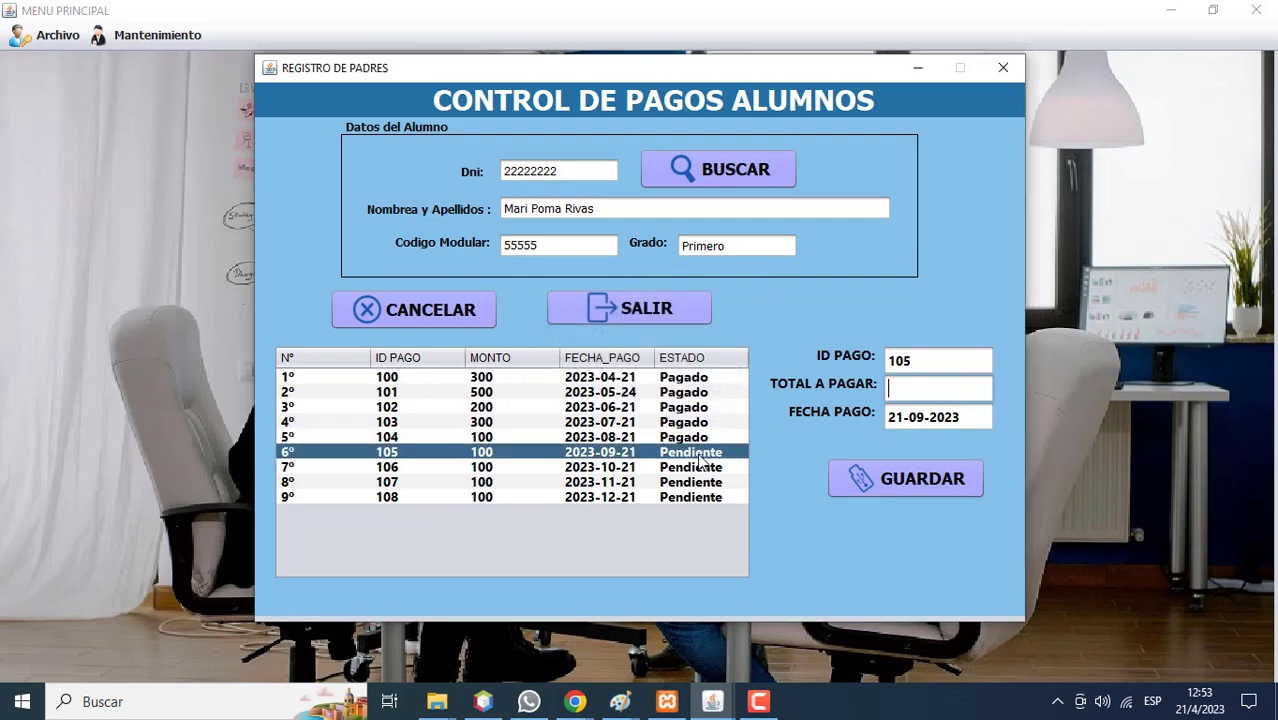
pyautogui.write('300')
pyautogui.click(854, 472)
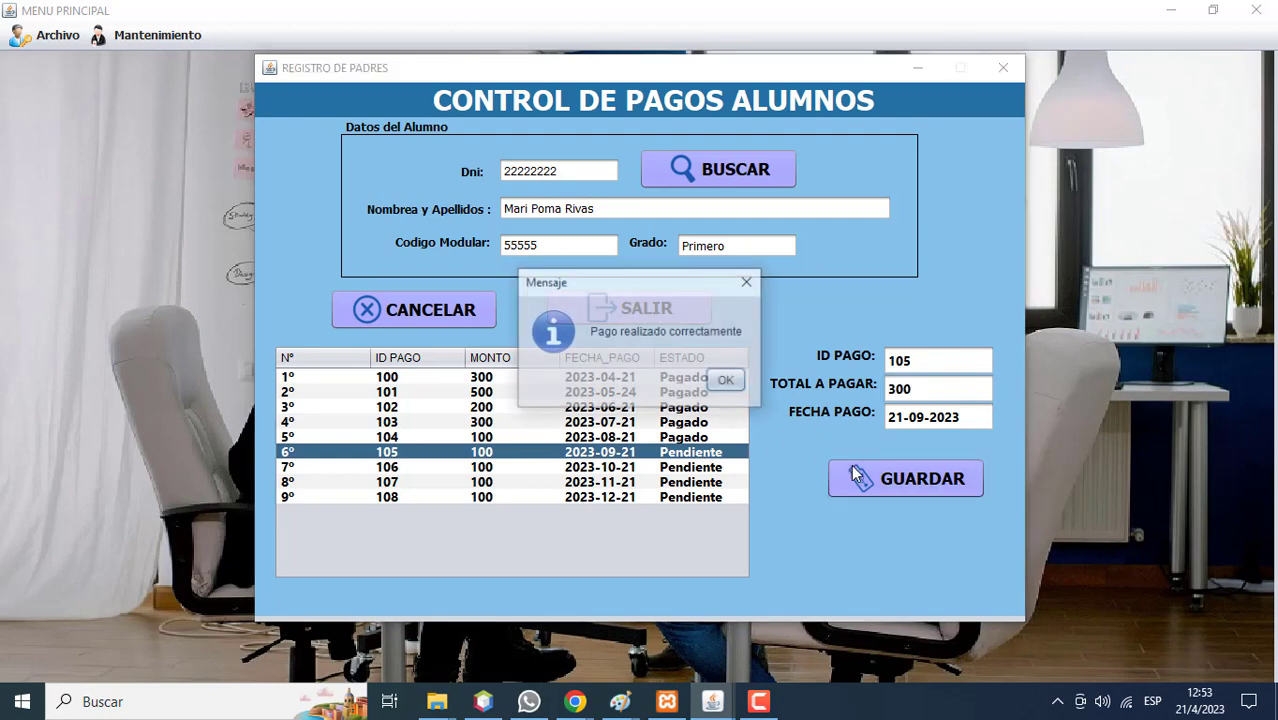
pyautogui.click(720, 383)
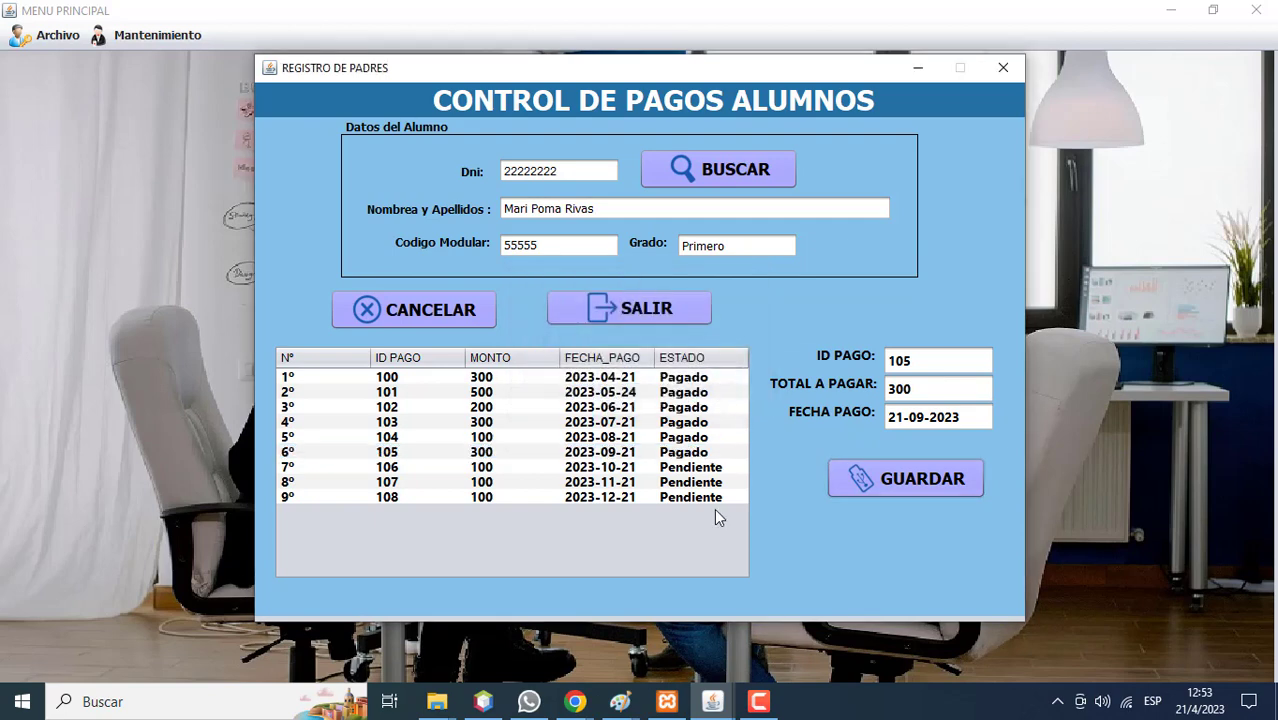
pyautogui.click(757, 702)
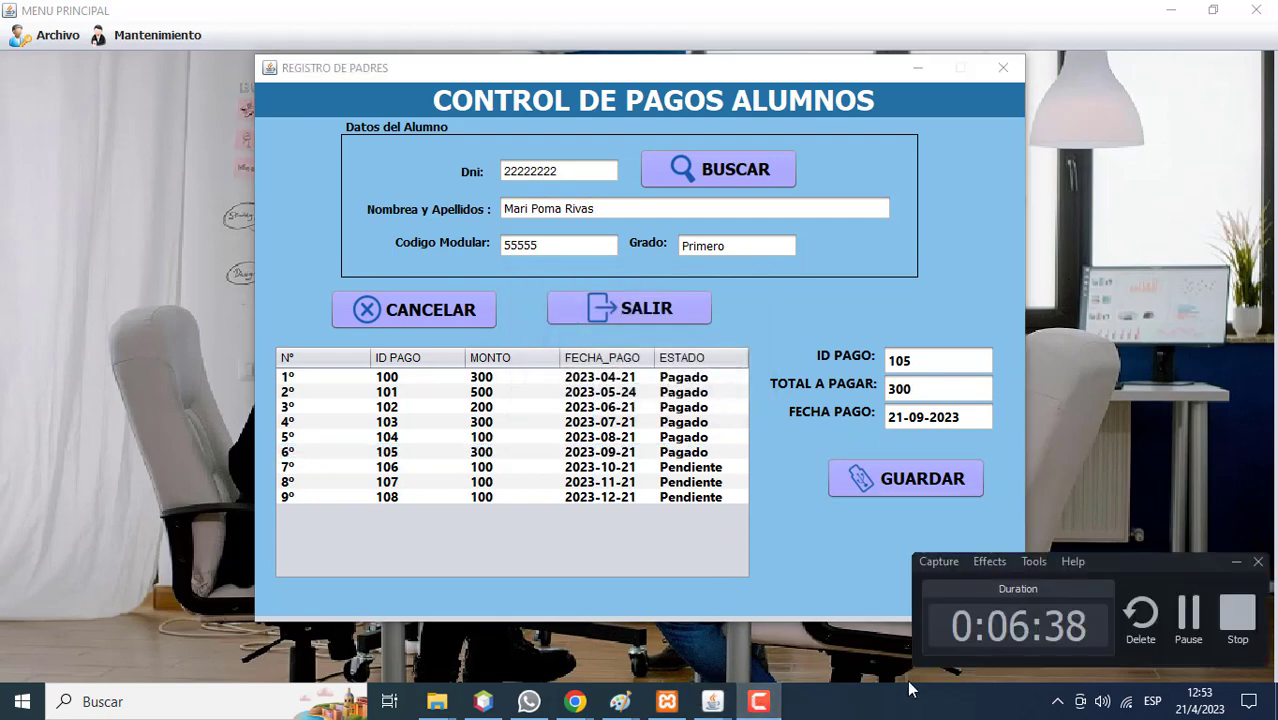